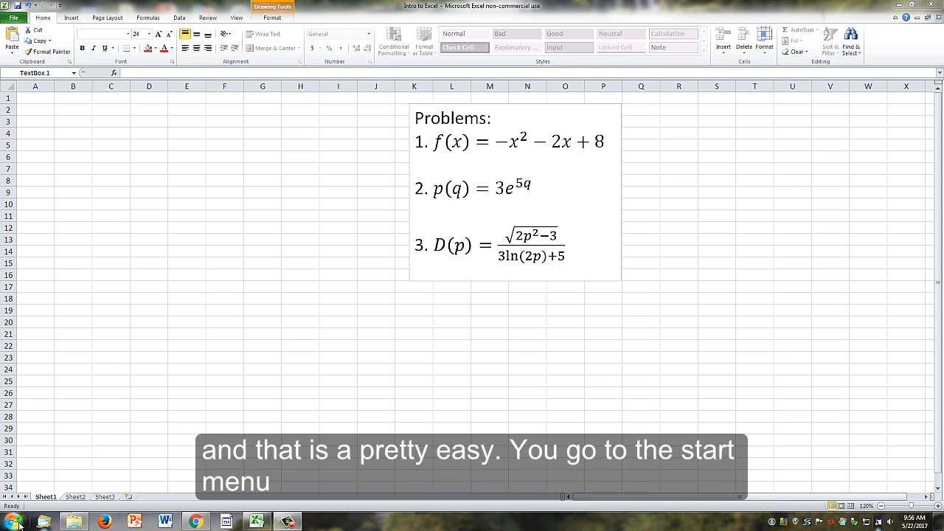
- Search the computer's programs and files for "excel", then dismiss the results
click(13, 523)
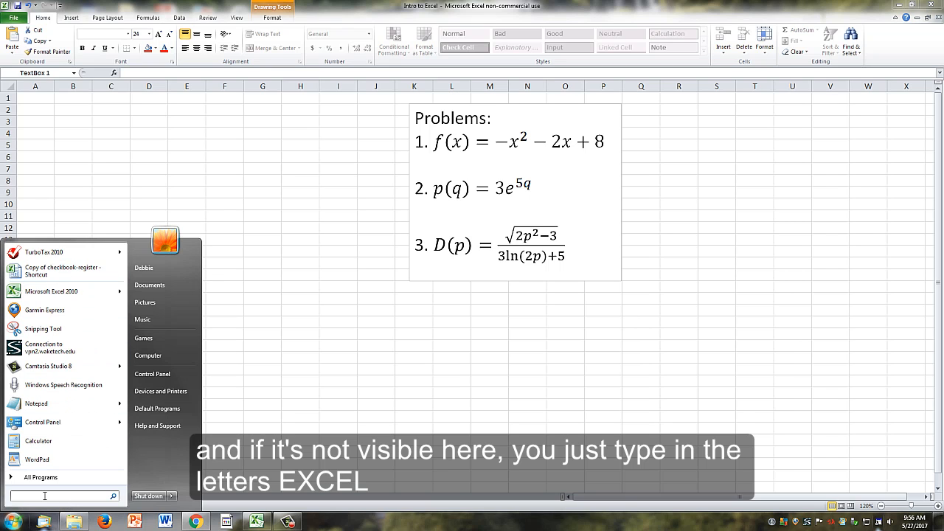
text(excel)
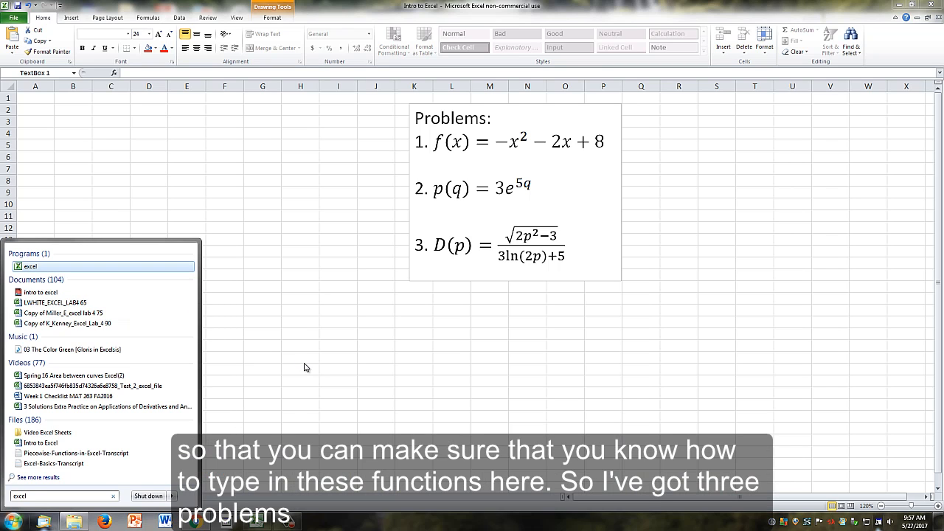
click(306, 366)
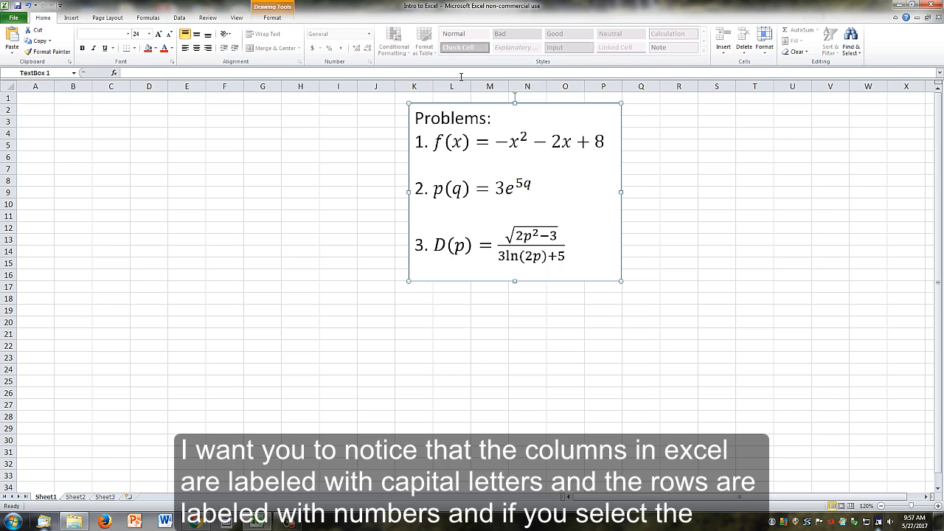
- Enter the column headings x in cell A1 and f(x) in cell B1
click(35, 101)
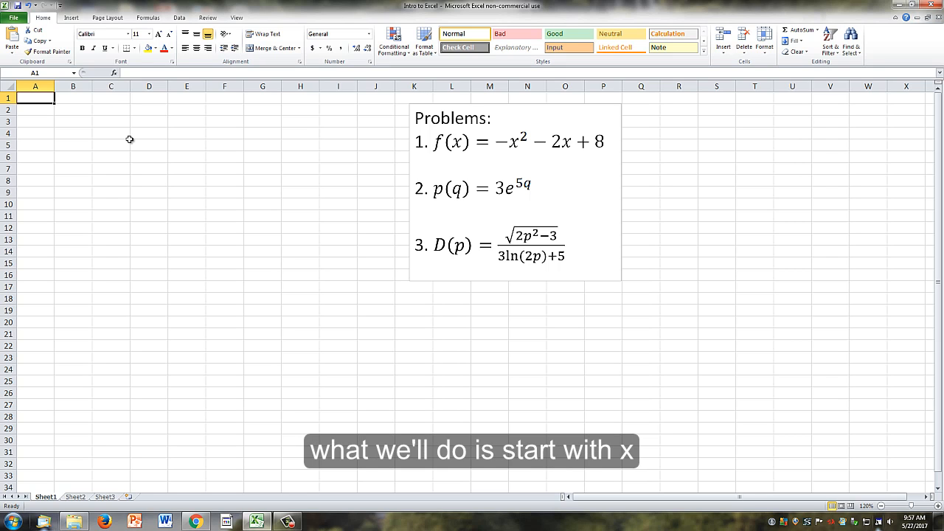
text(x)
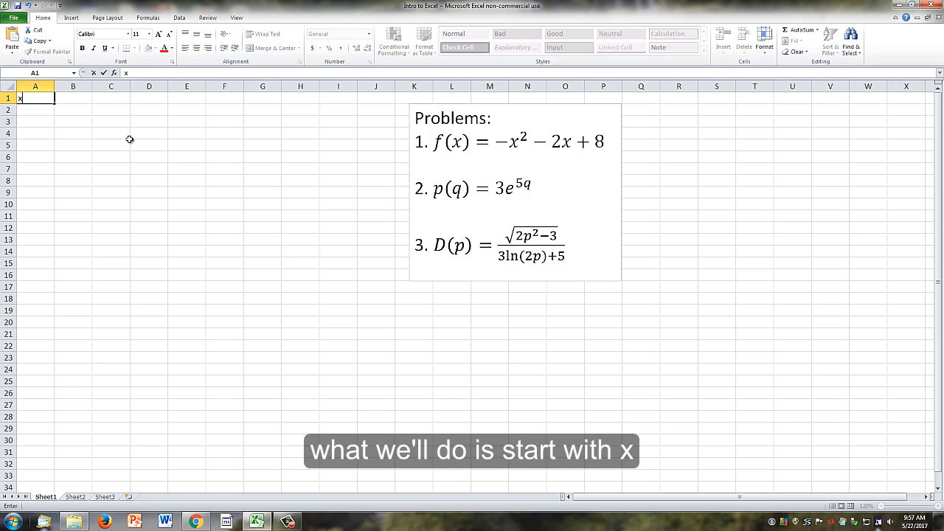
key(Tab)
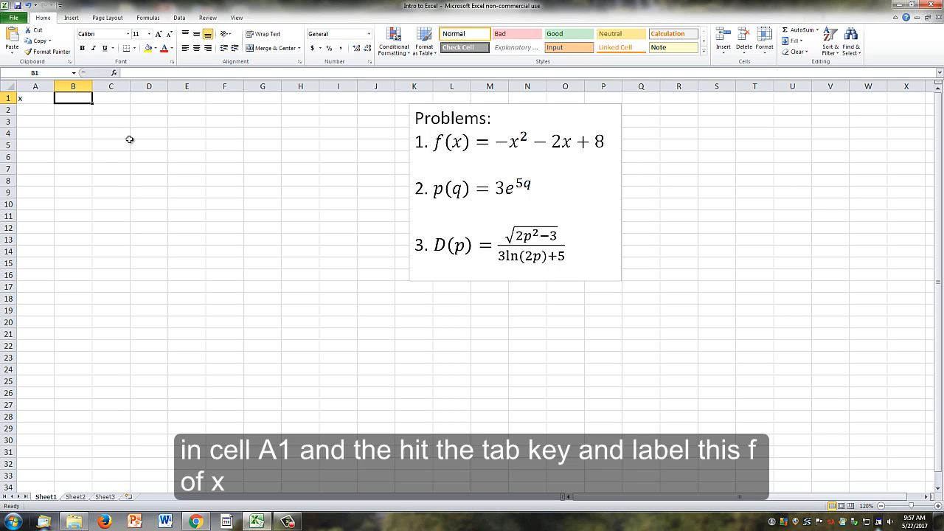
text(f(x))
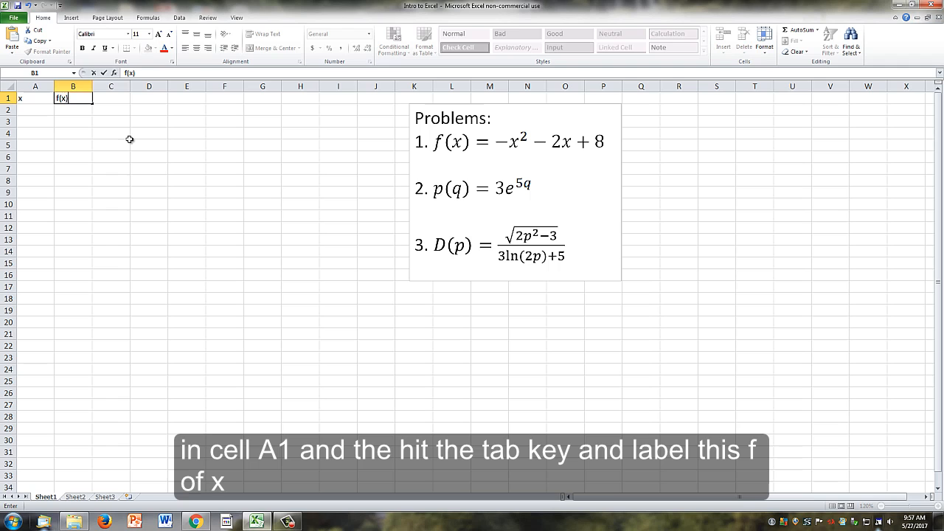
key(Return)
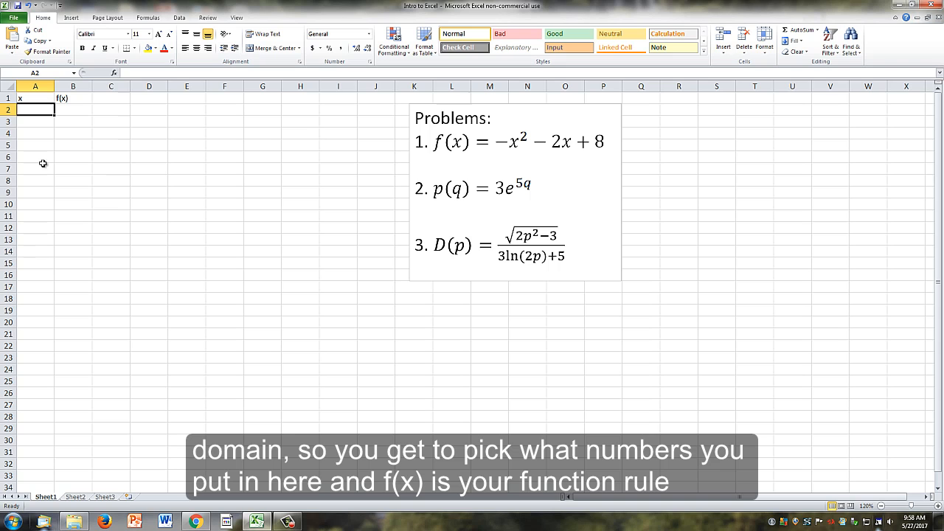
- Enter the first problem's function rule in cell B2 as =-1*A2^2-2*A2+8, referencing A2 for x
click(79, 108)
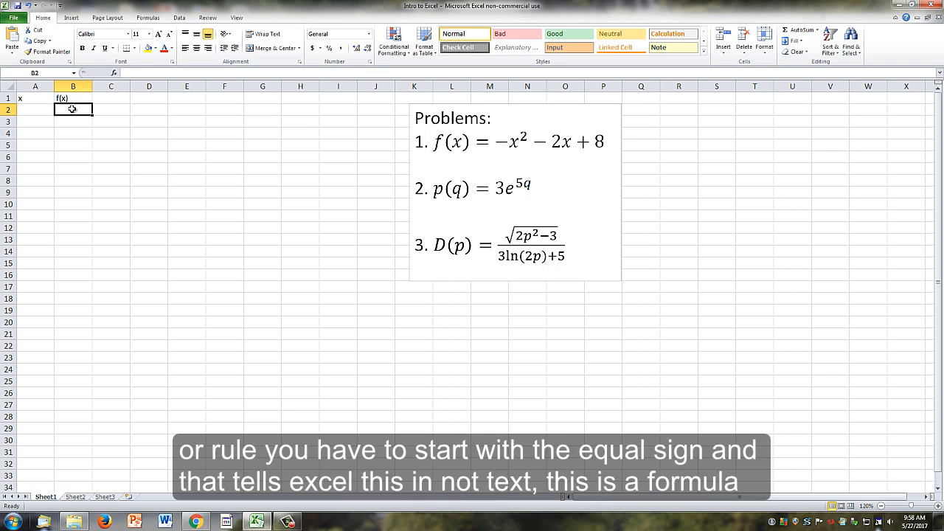
text(=)
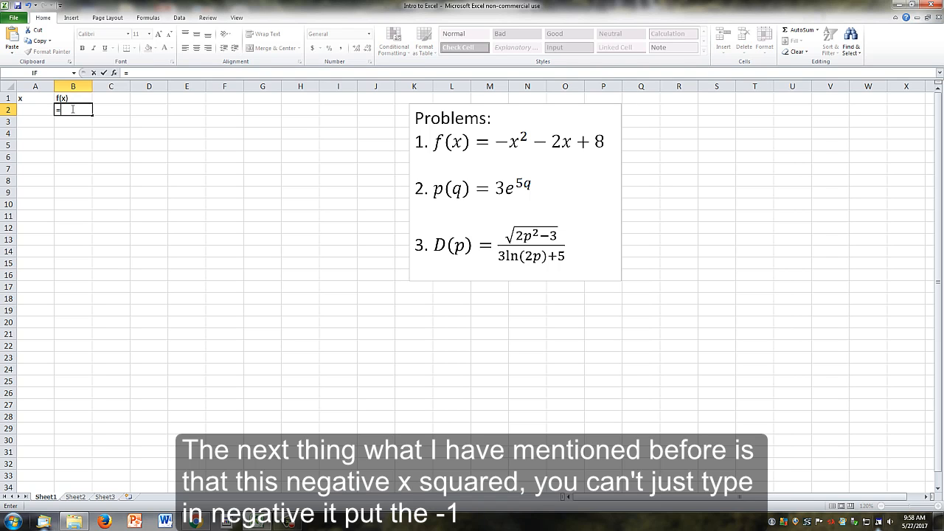
text(-1)
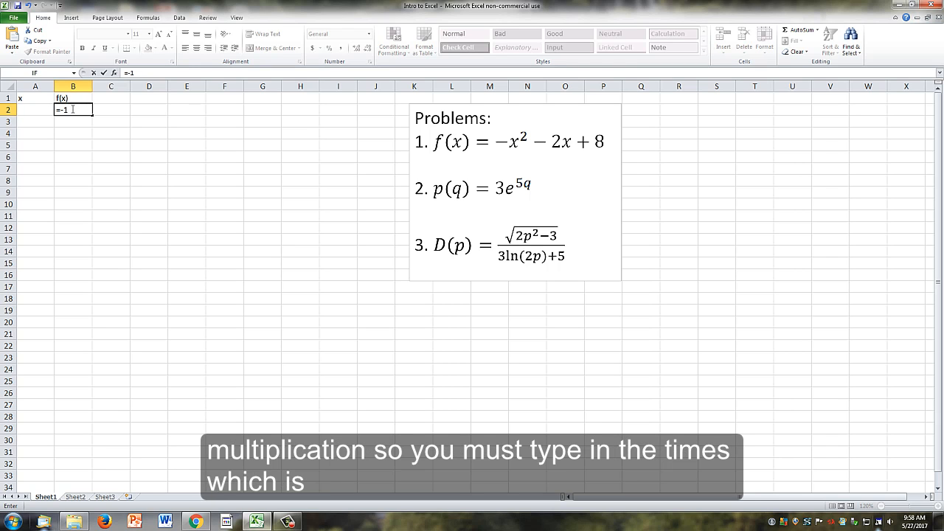
text(*)
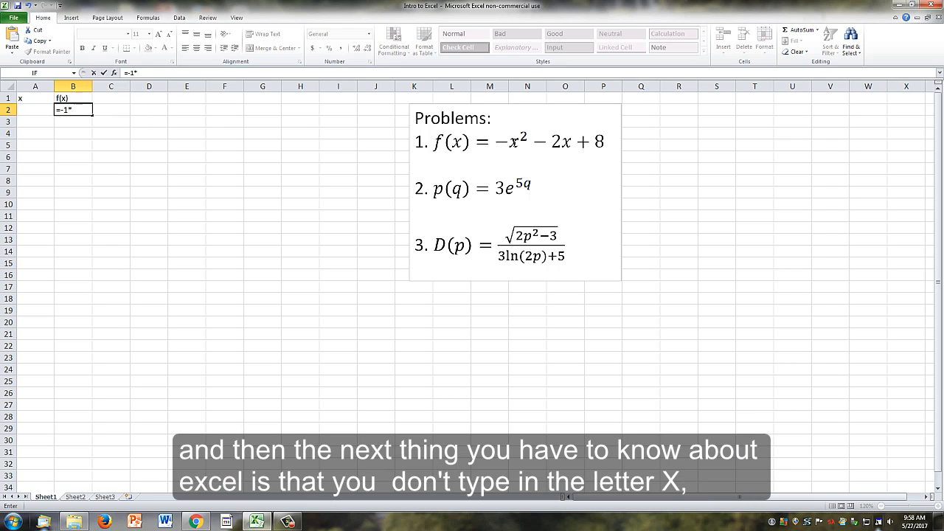
click(36, 112)
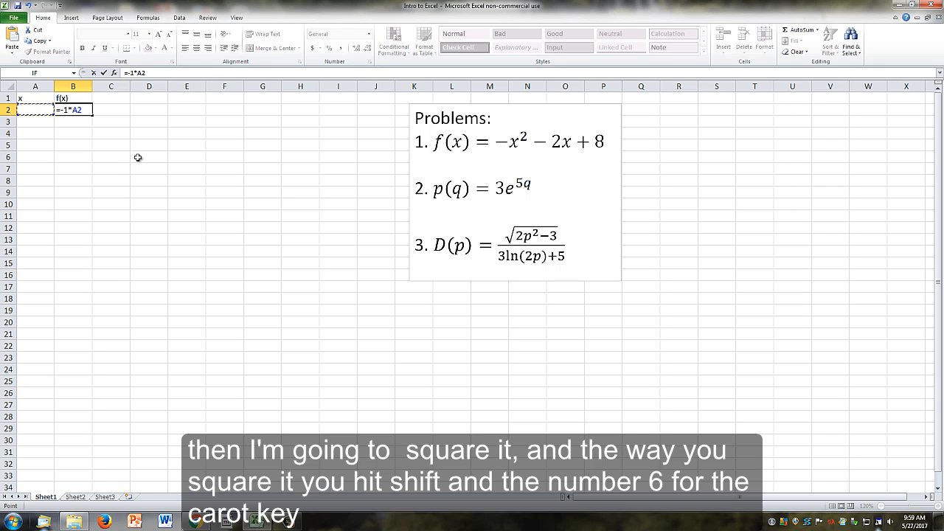
text(^)
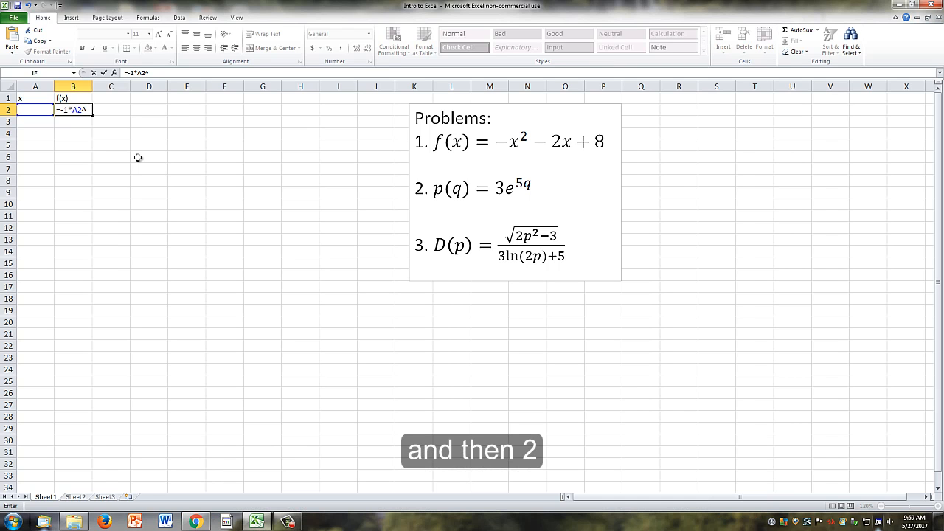
text(2)
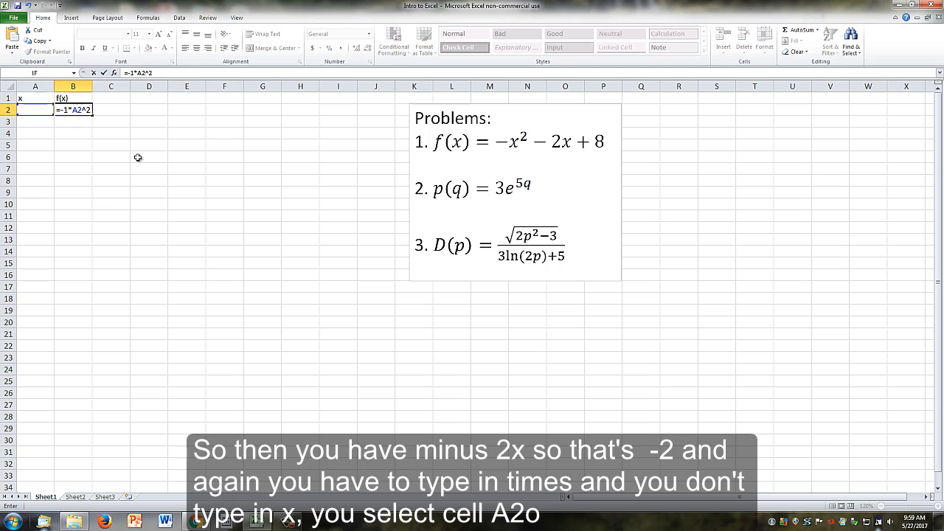
text(-2*)
click(33, 111)
text(+8)
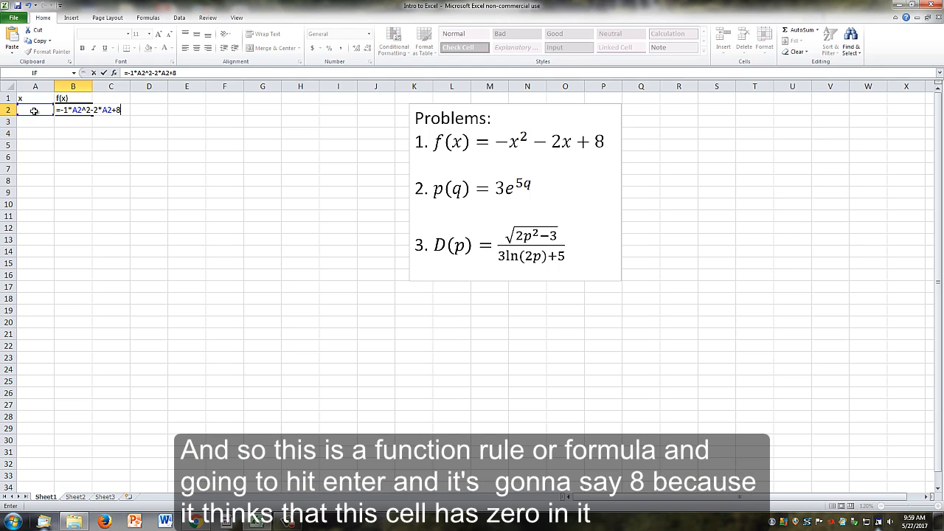
key(Return)
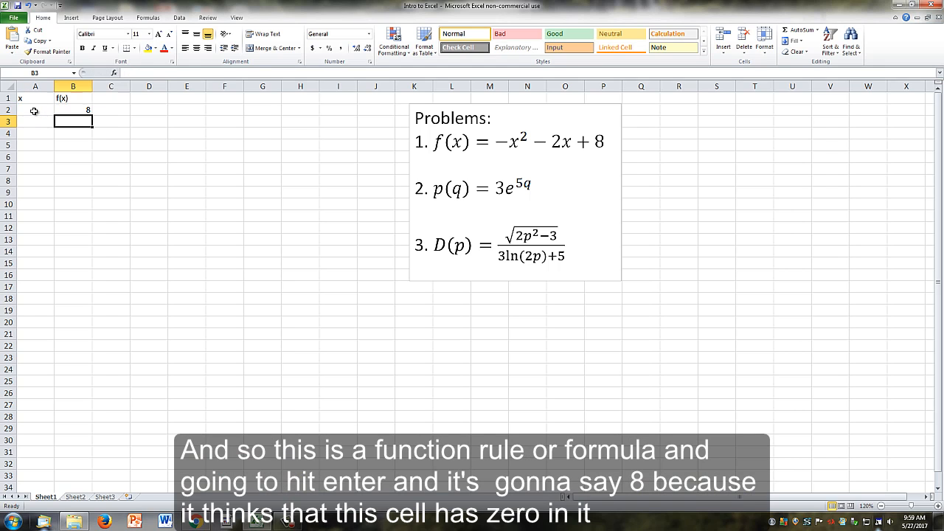
- Enter the first two x values, -6 in cell A2 and -4 in cell A3
click(71, 109)
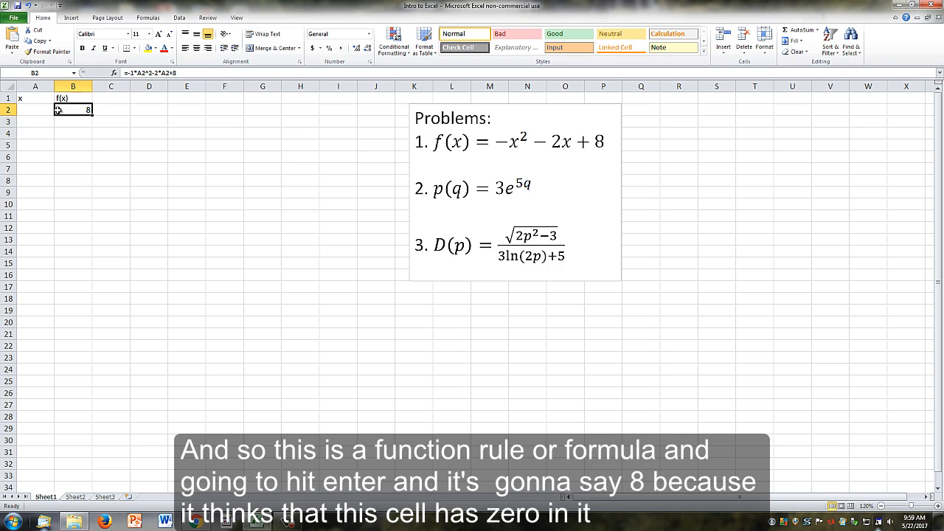
click(28, 110)
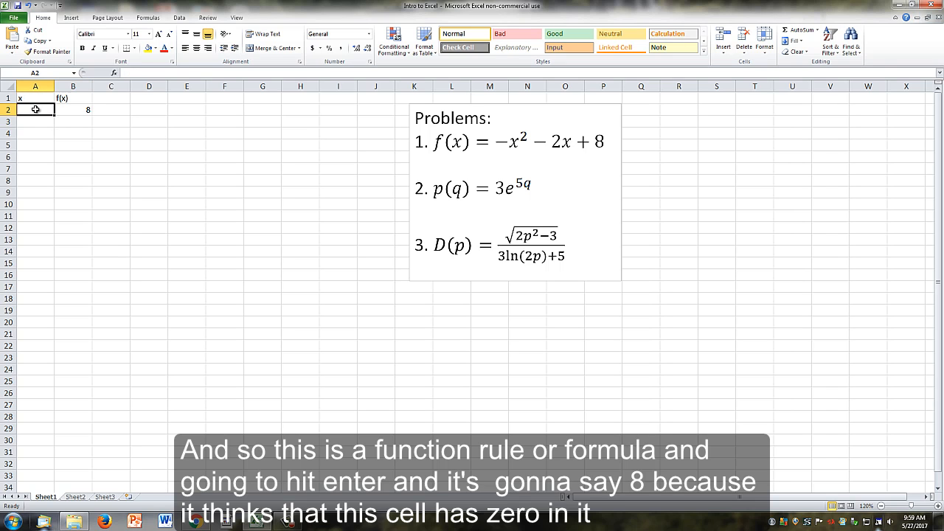
click(69, 110)
click(35, 110)
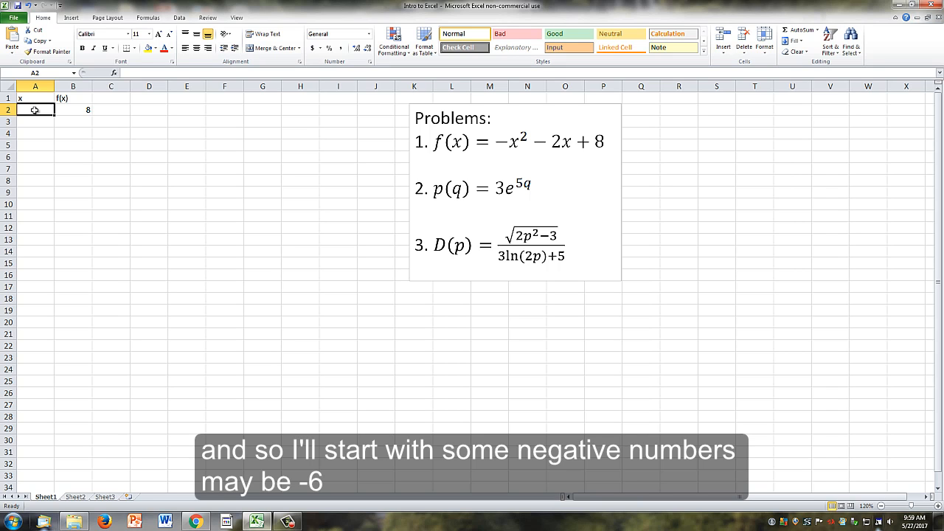
text(-6)
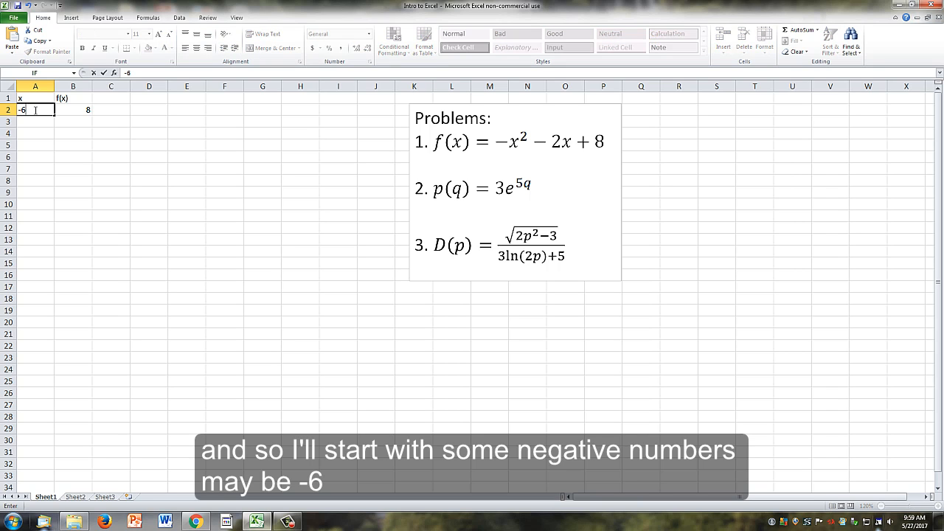
key(Return)
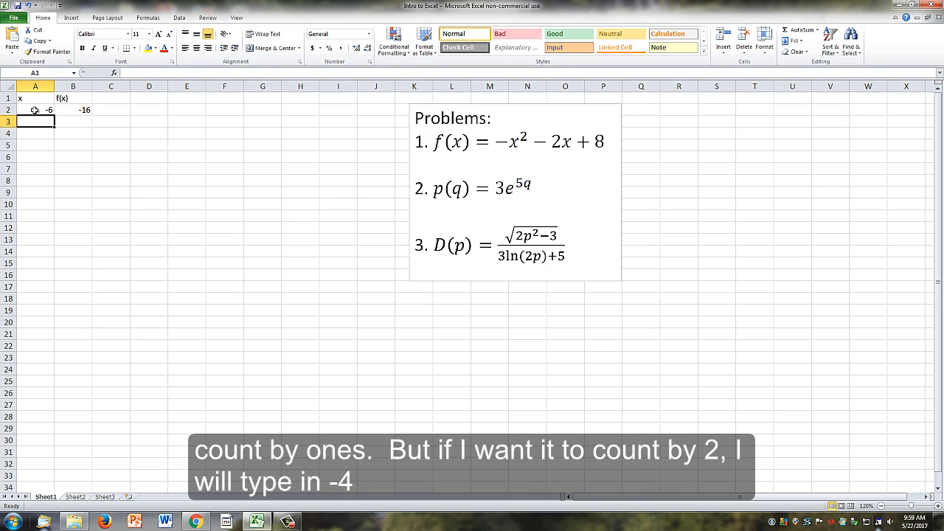
text(-4)
key(Return)
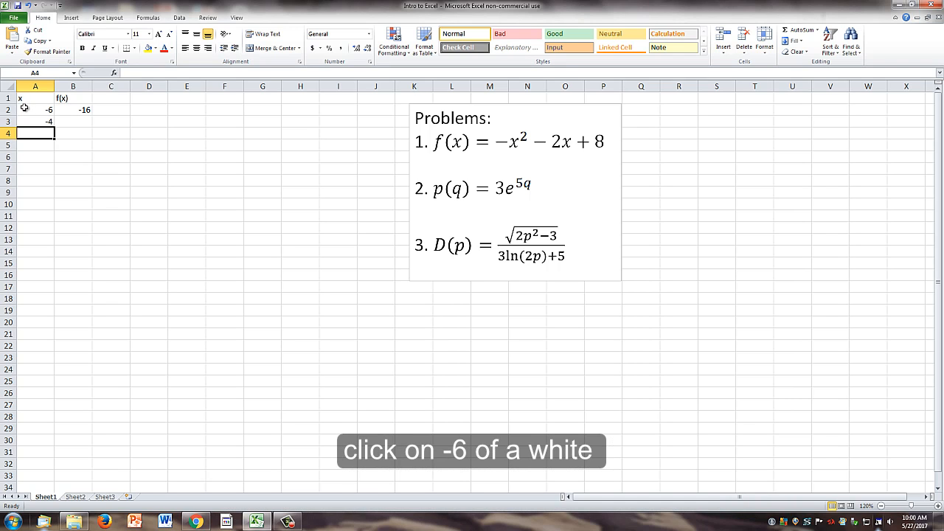
- Extend the x series in A2:A3 by twos down to 20 in A15, and fill the B2 formula down to B15
click(25, 109)
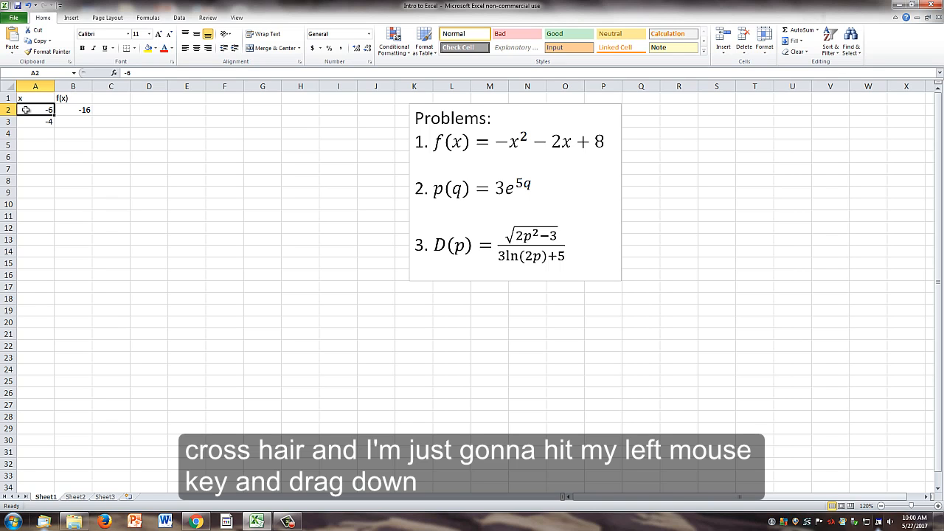
drag(26, 109, 37, 119)
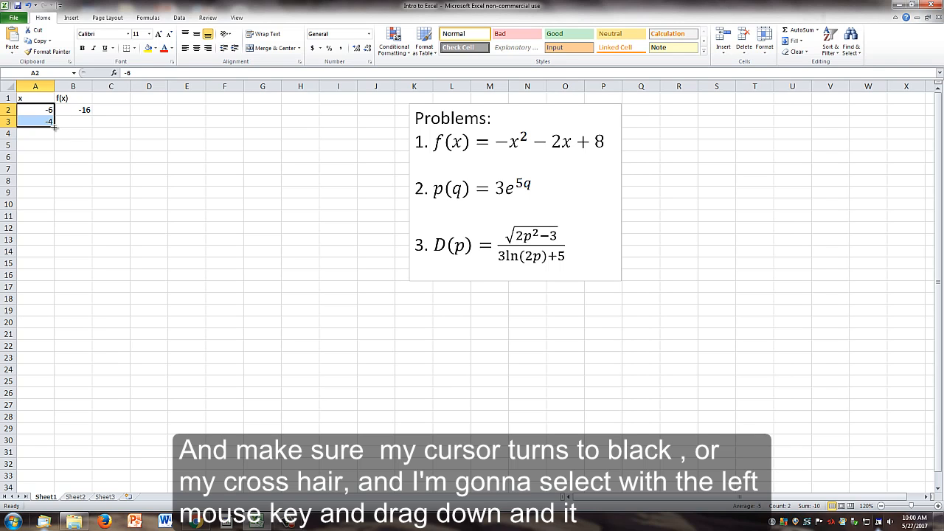
drag(55, 128, 54, 271)
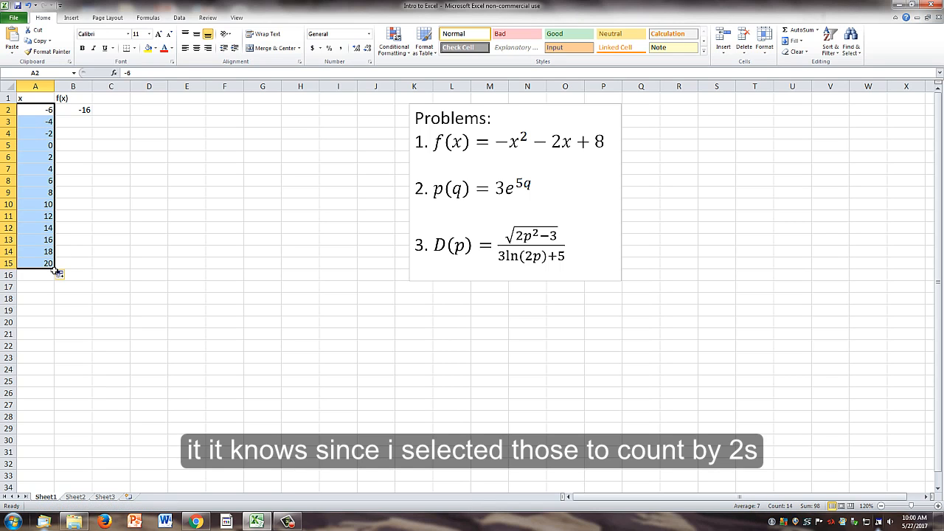
click(65, 109)
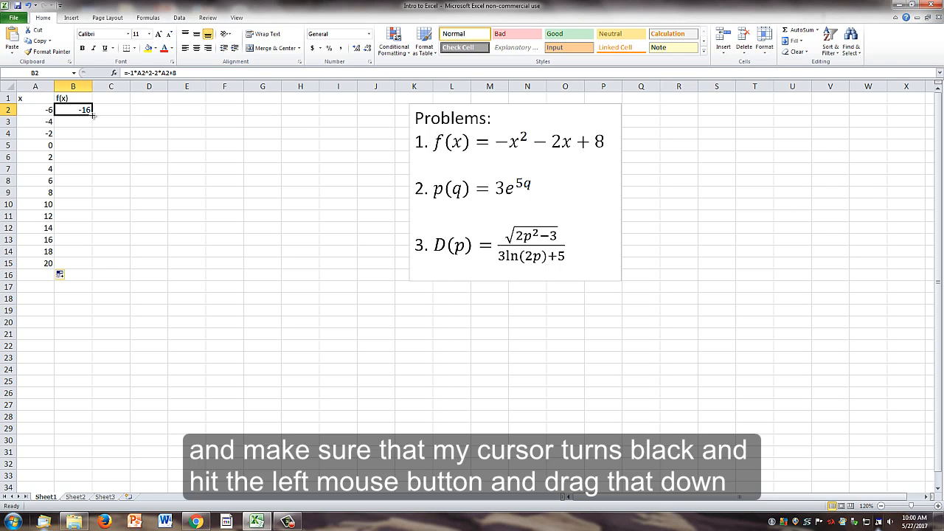
drag(93, 114, 92, 270)
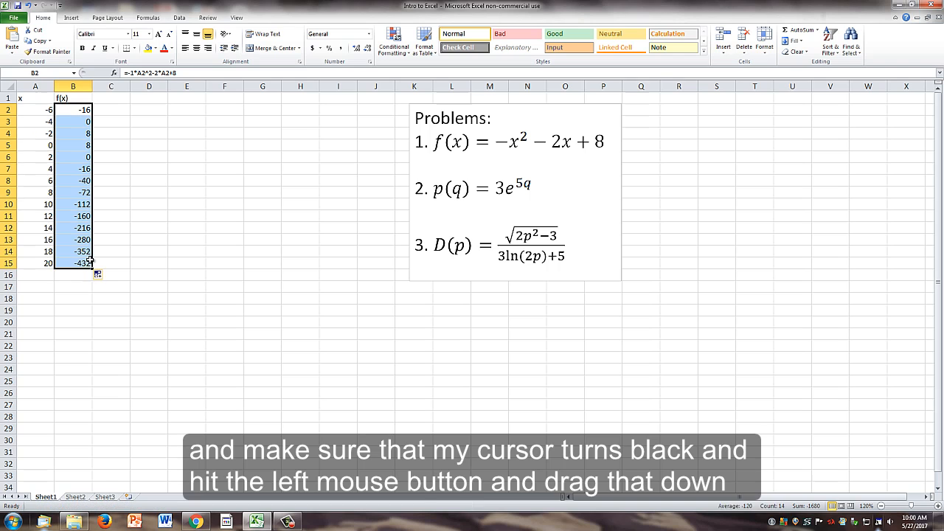
- Examine the formulas in B2, B3 and B4 and the x cells they reference
click(78, 110)
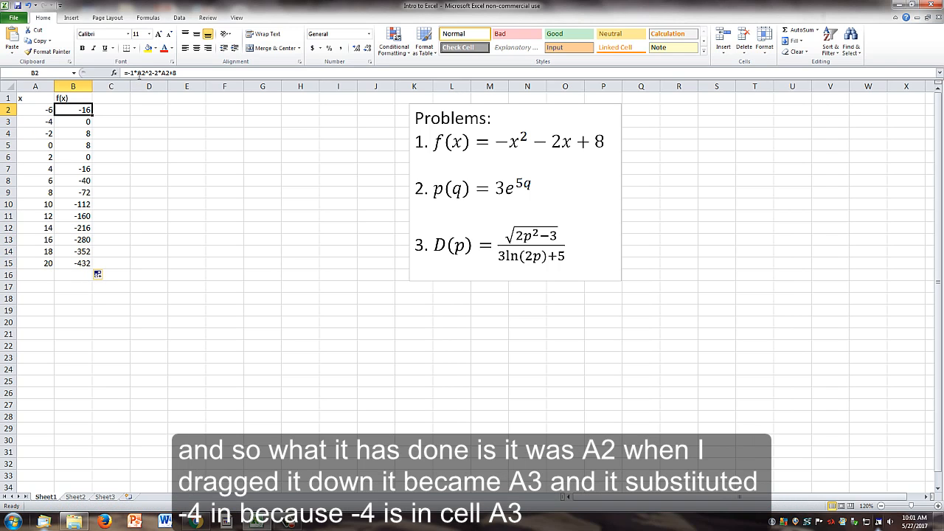
click(74, 121)
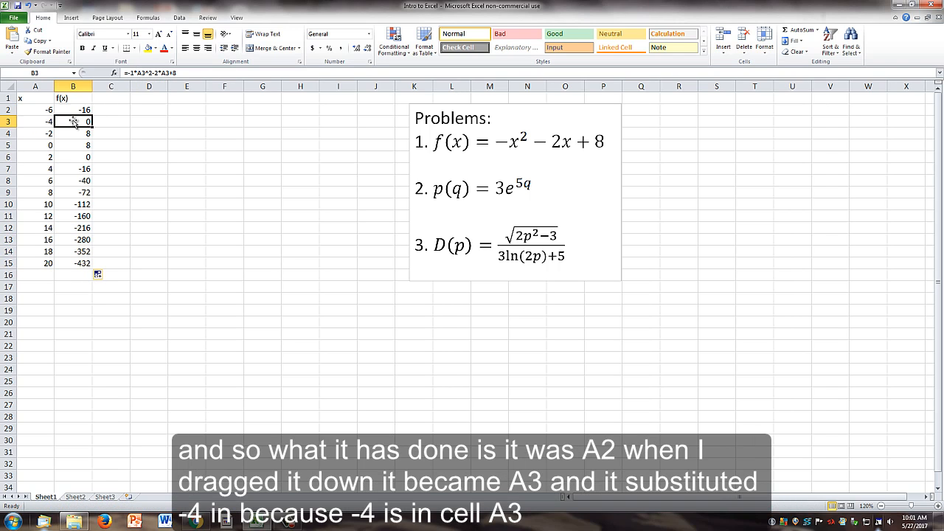
click(37, 123)
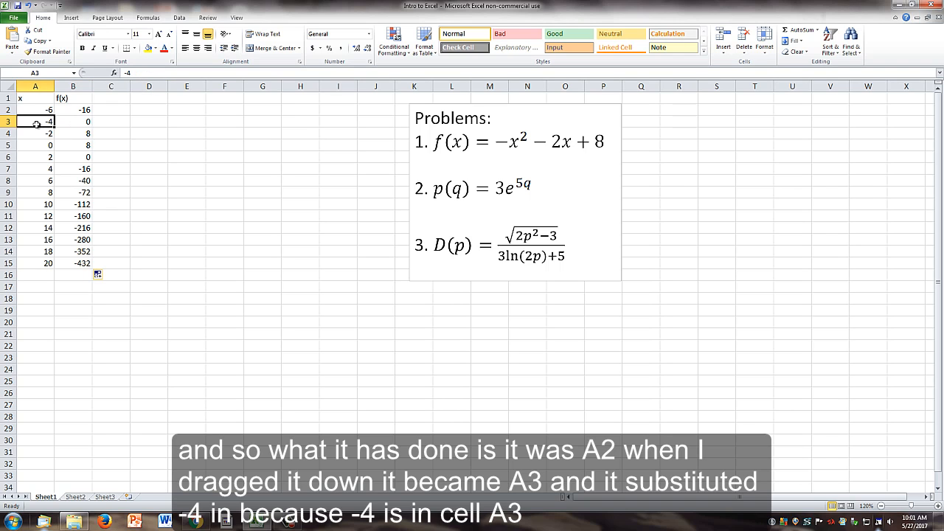
click(79, 121)
click(83, 132)
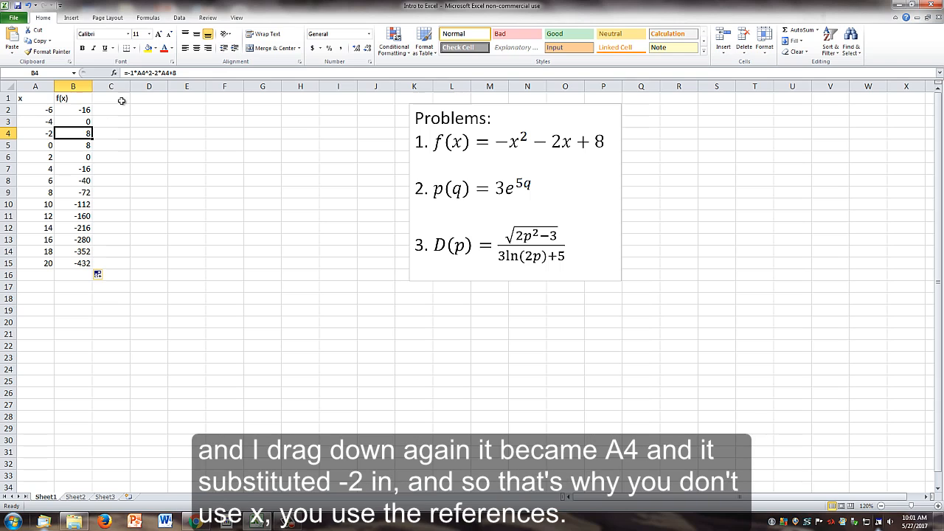
click(35, 134)
click(84, 134)
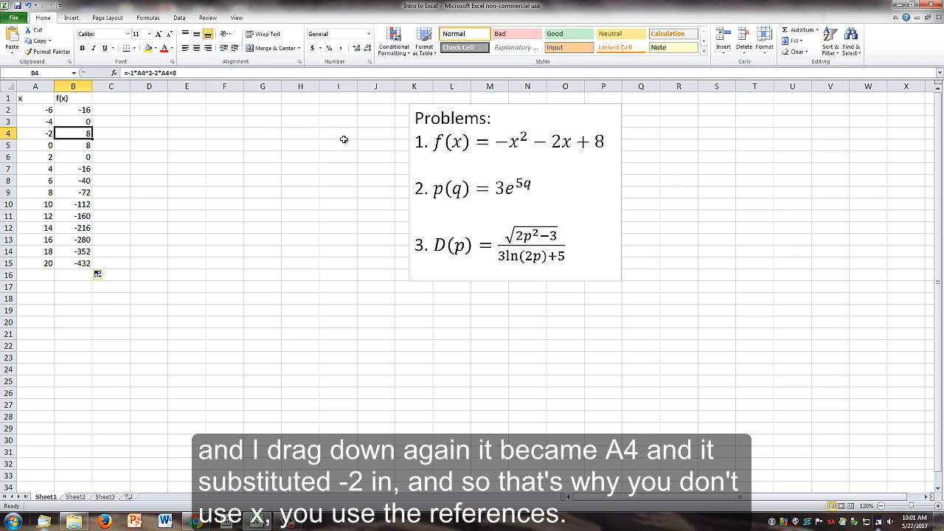
- Insert a scatter chart with markers only from the f(x) table in A1:B15 and place it right beside the table
click(24, 98)
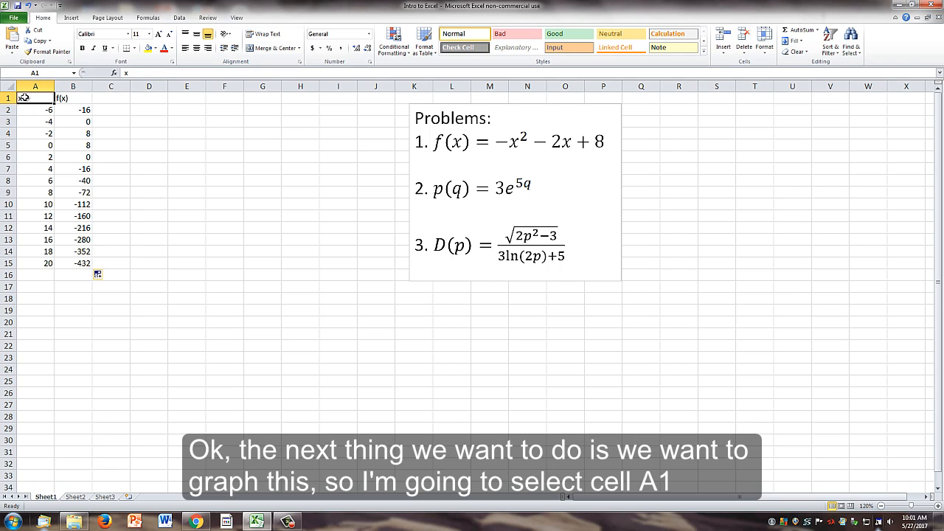
drag(25, 97, 65, 262)
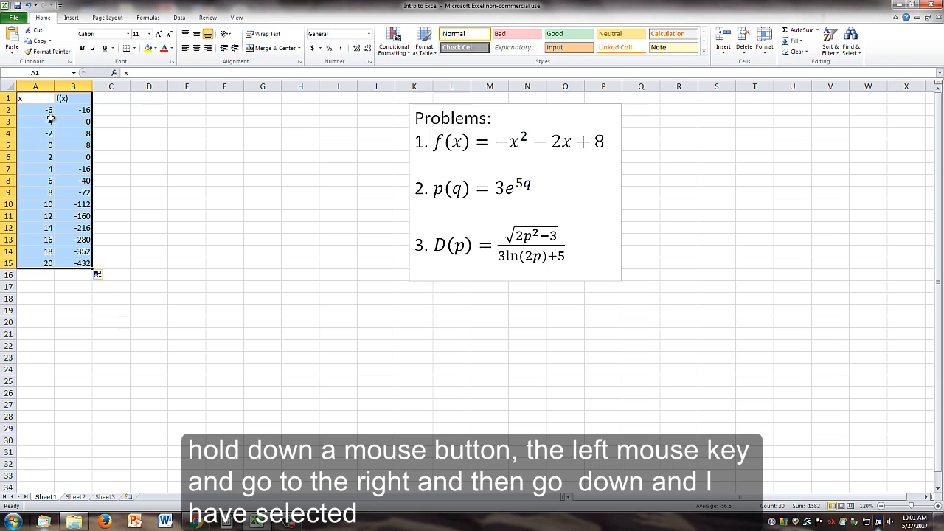
click(70, 18)
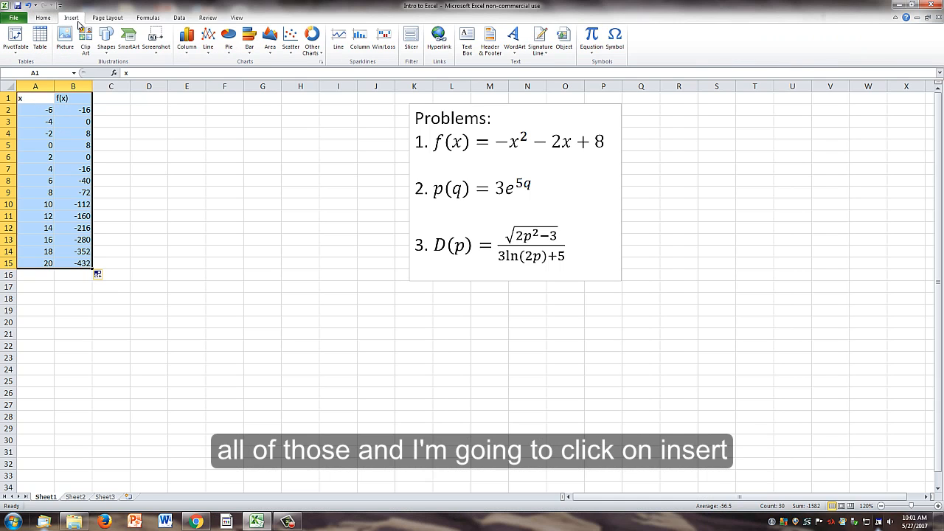
click(293, 38)
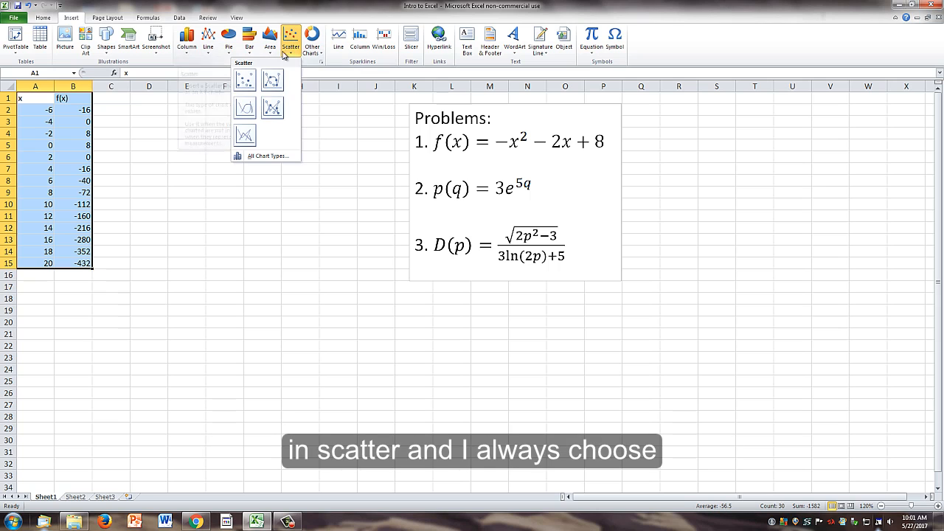
click(246, 82)
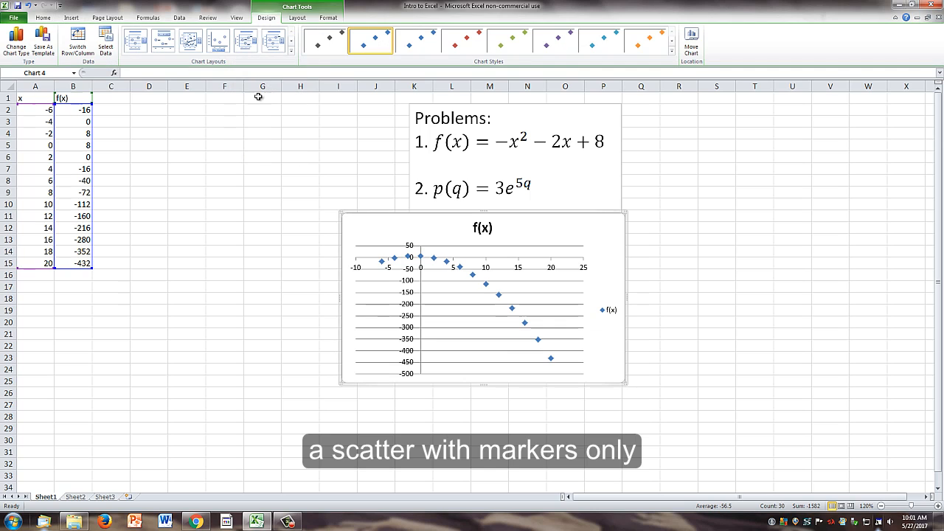
drag(378, 213, 134, 103)
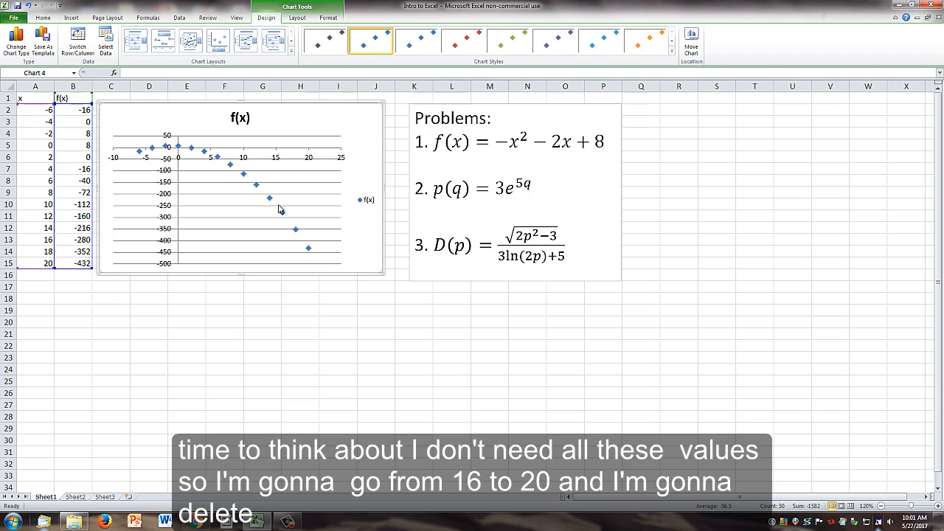
- Delete the x values 16 to 20 and their f(x) values in A13:B15
drag(32, 241, 75, 260)
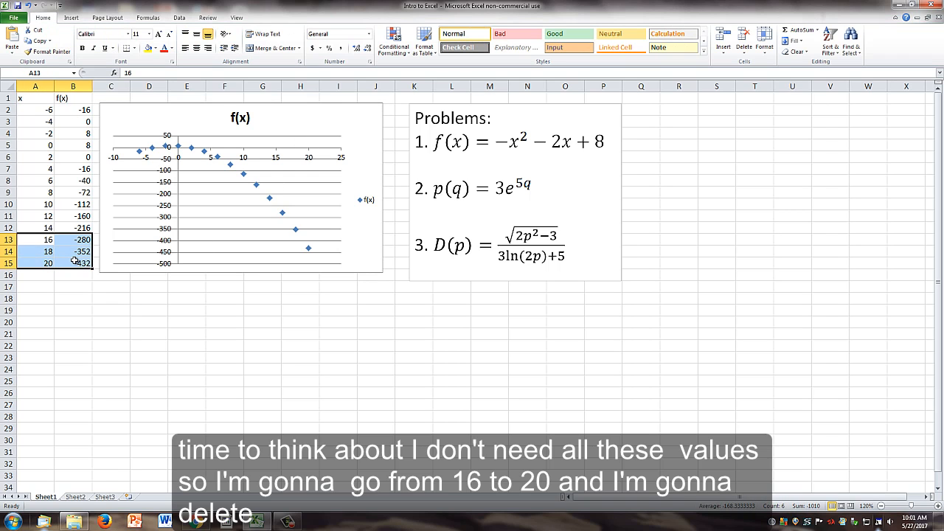
key(Delete)
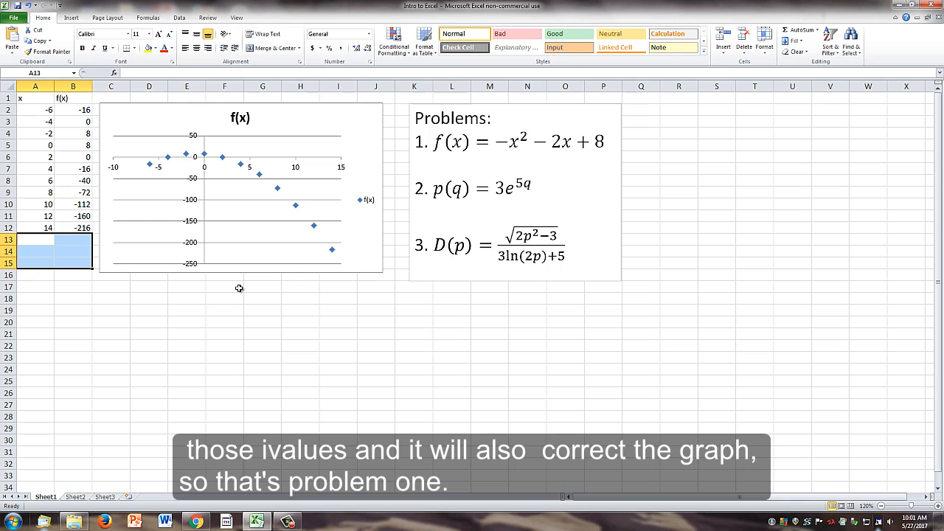
- Label the second problem's table with q in cell A18 and p(q) in cell B18
click(33, 295)
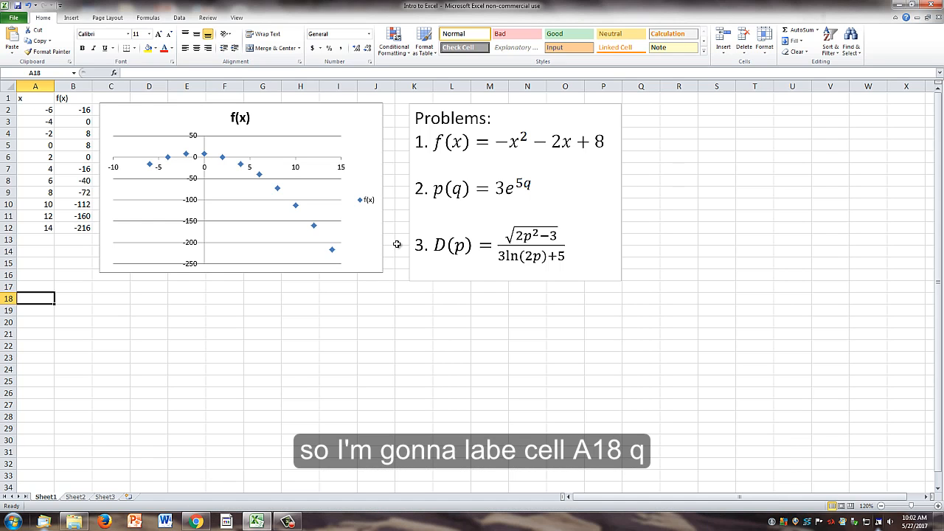
text(q)
key(Tab)
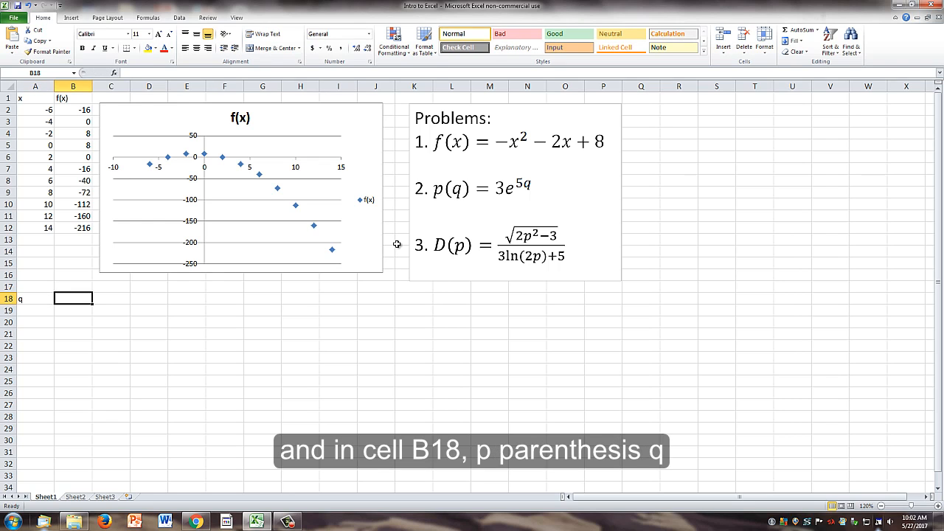
text(p(q))
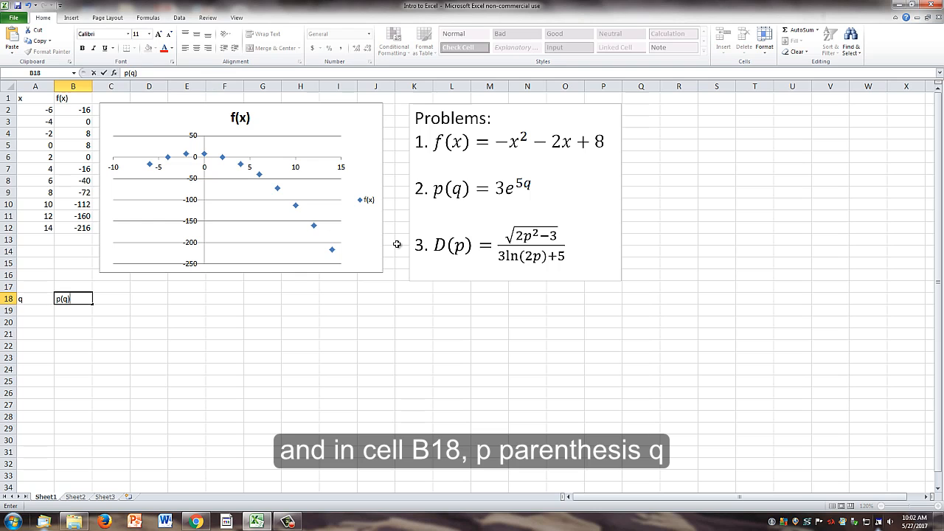
key(Return)
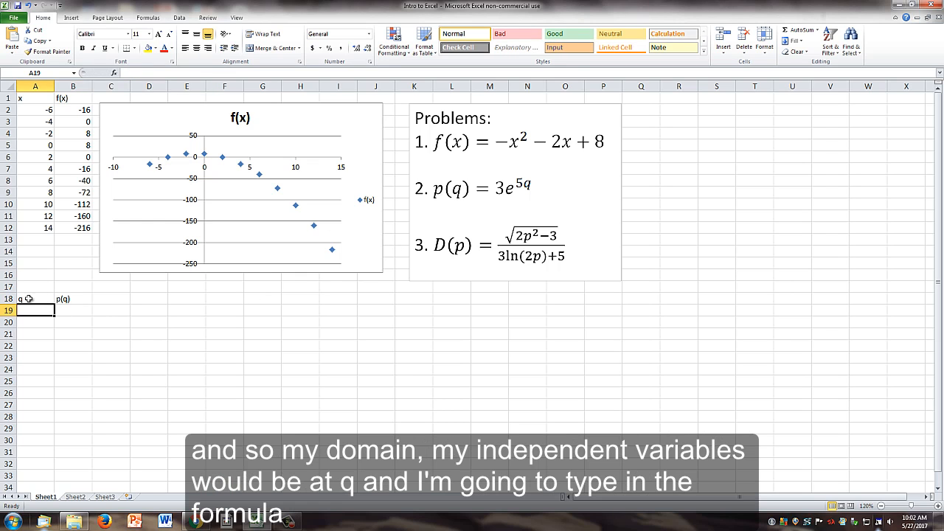
- Enter the second problem's function rule in cell B19 as =3*exp(5*A19), referencing A19 for q
click(68, 311)
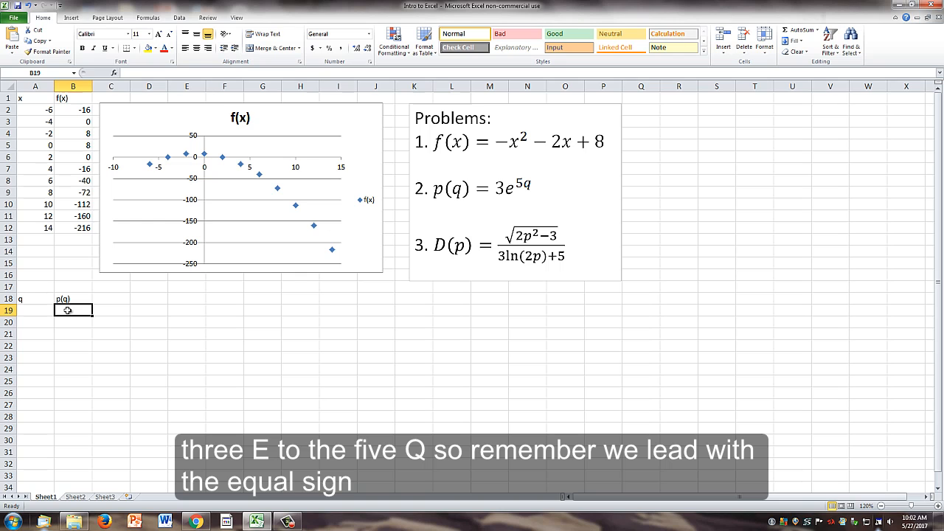
text(=)
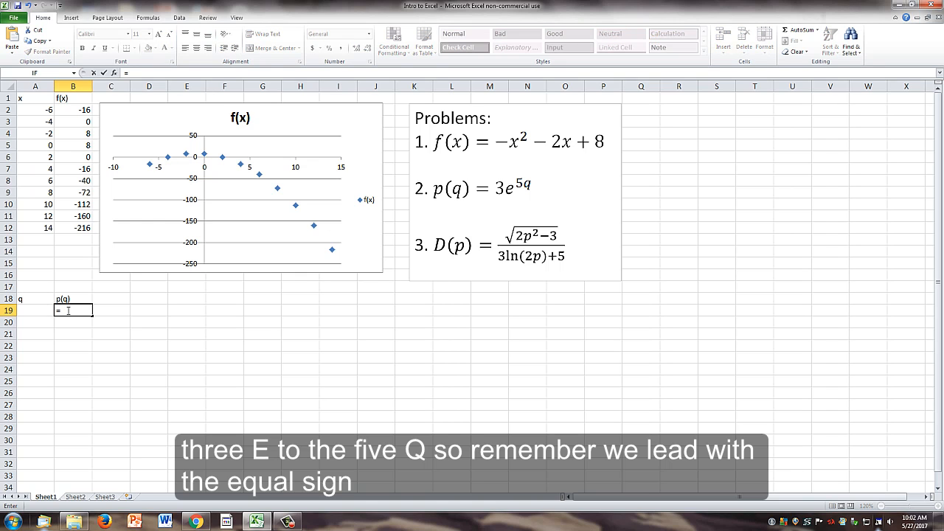
text(3)
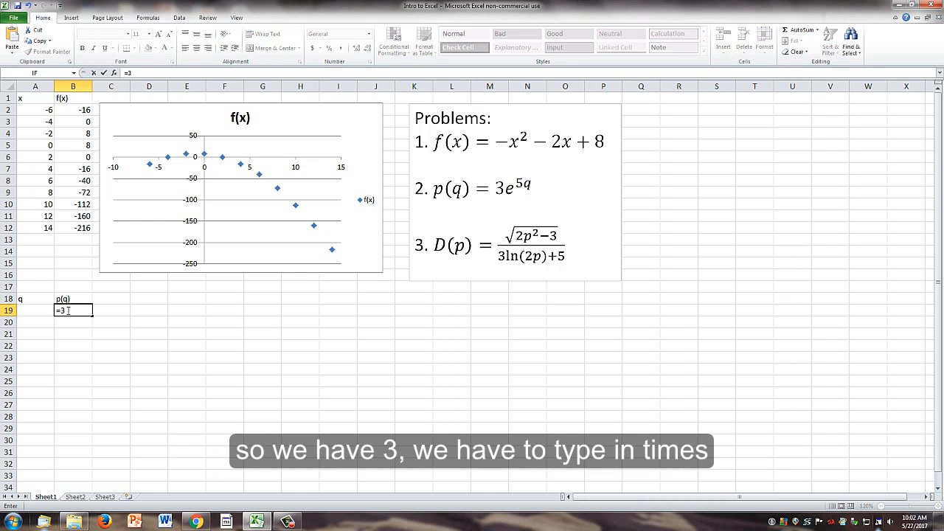
text(*)
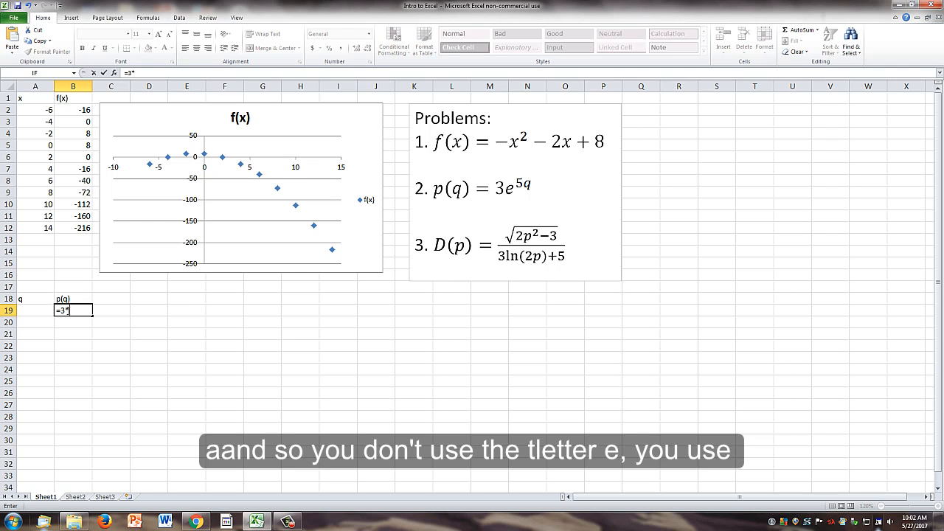
text(exp)
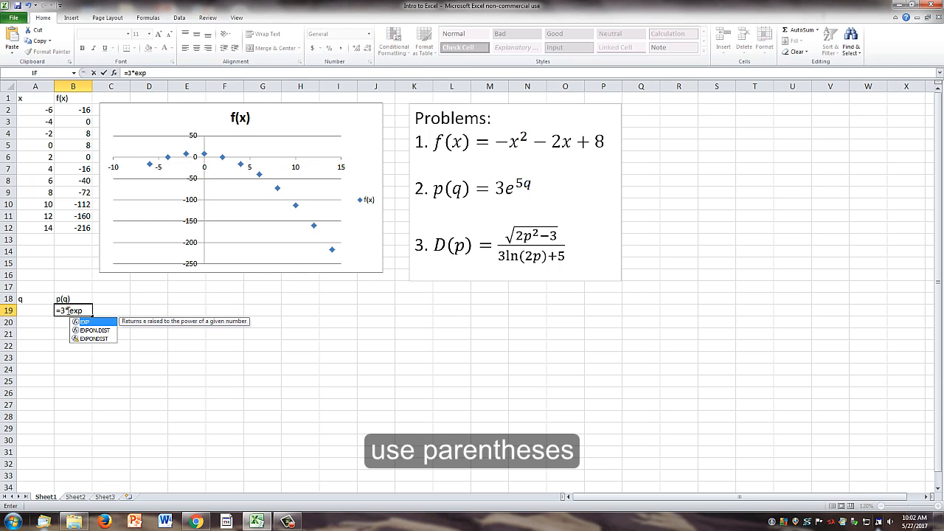
text((5*)
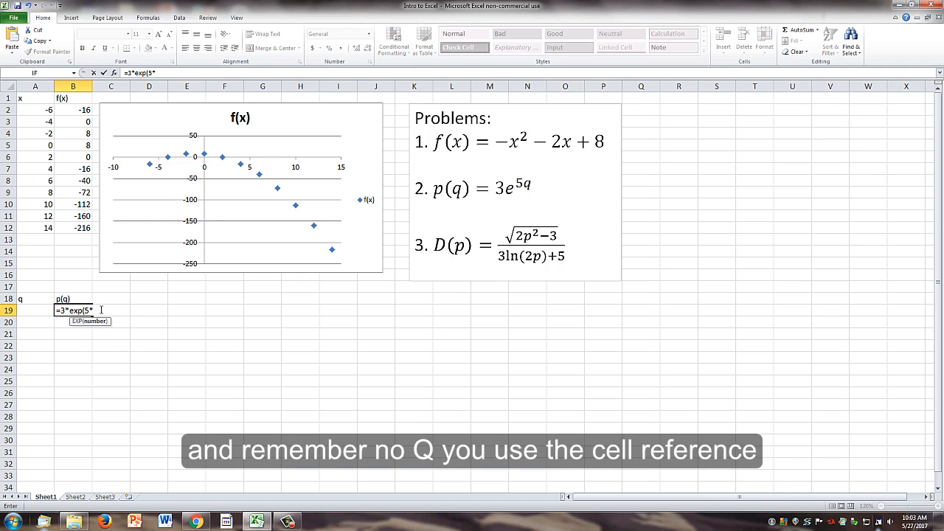
click(27, 312)
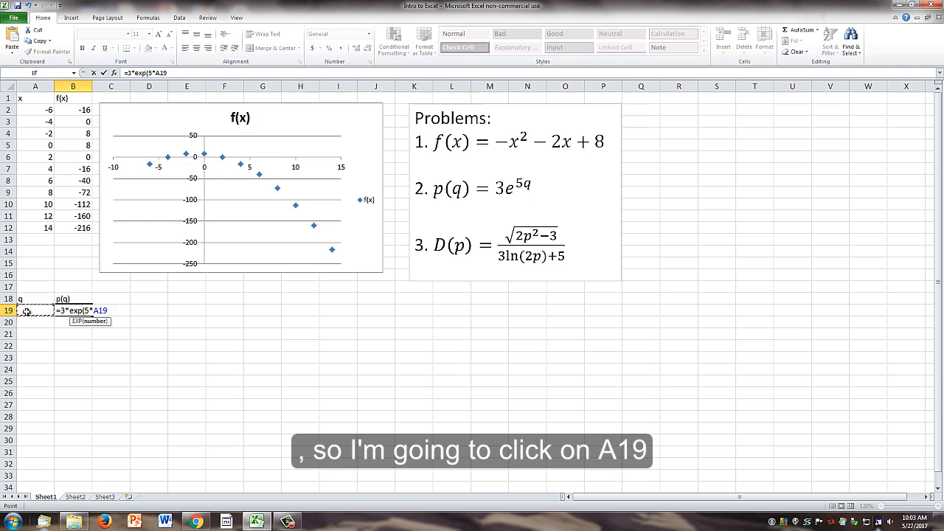
text())
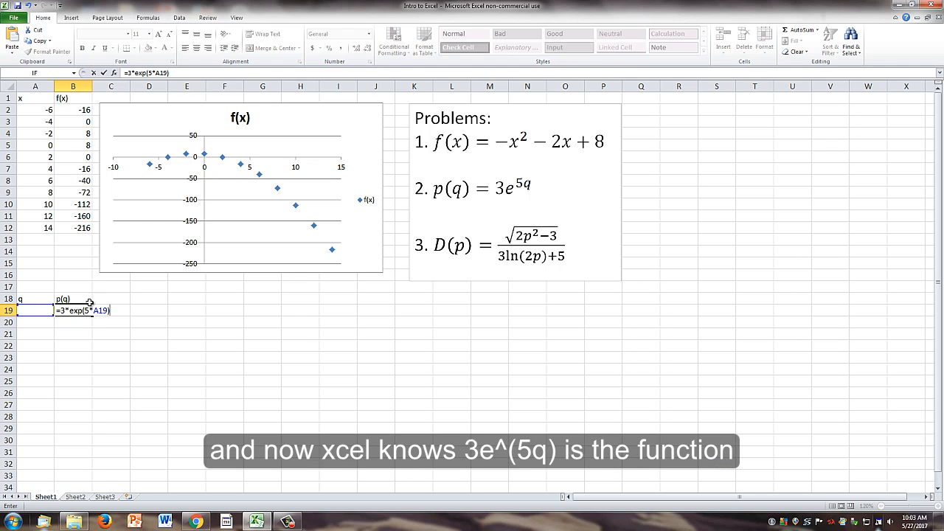
key(ctrl+Return)
- Enter 0 in A19, extend the q values by ones to 10 in A29, and fill the p(q) formula down to B29
click(33, 311)
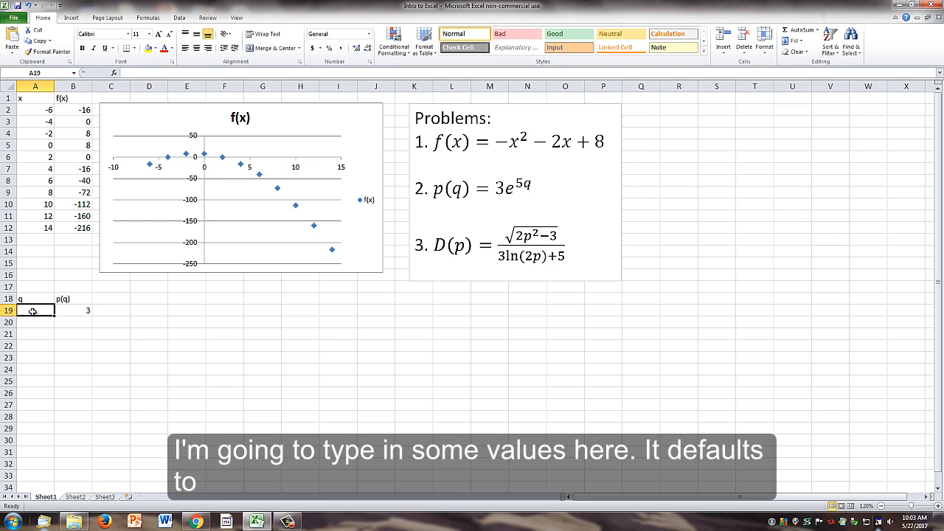
key(Return)
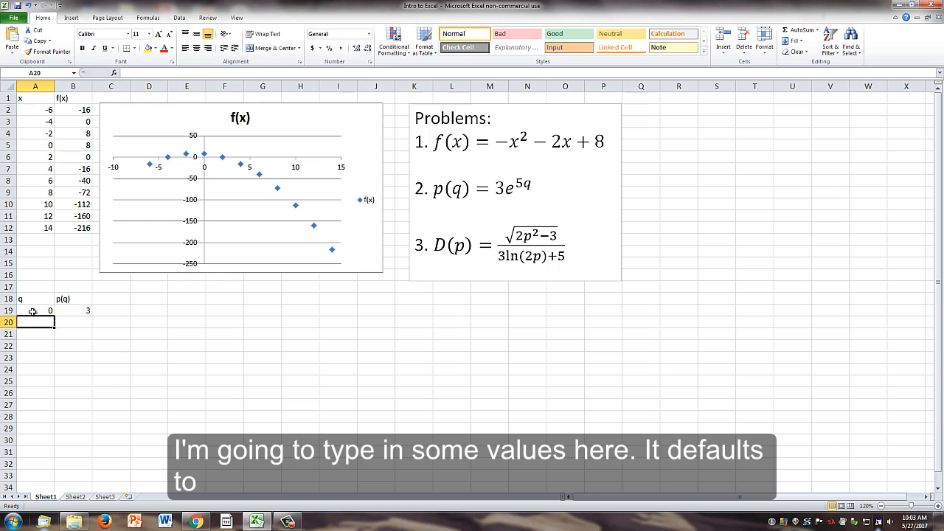
drag(32, 312, 99, 440)
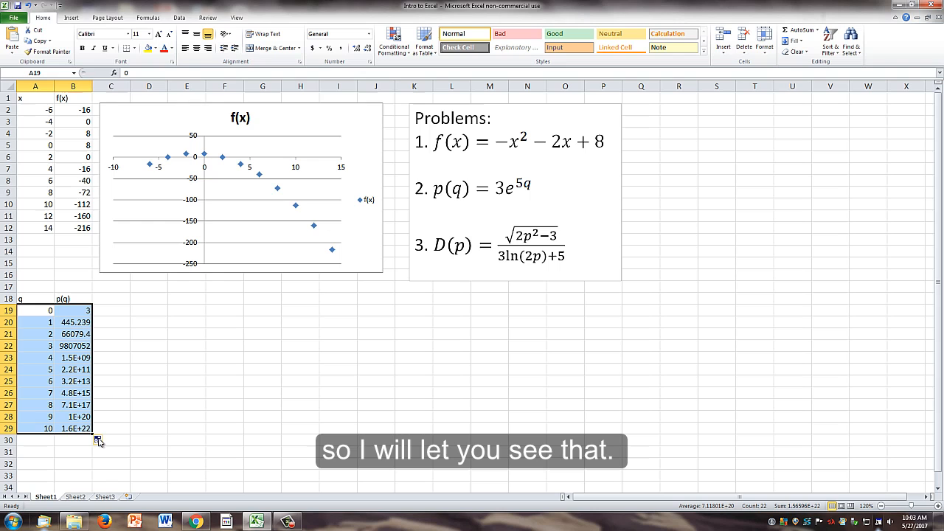
click(68, 407)
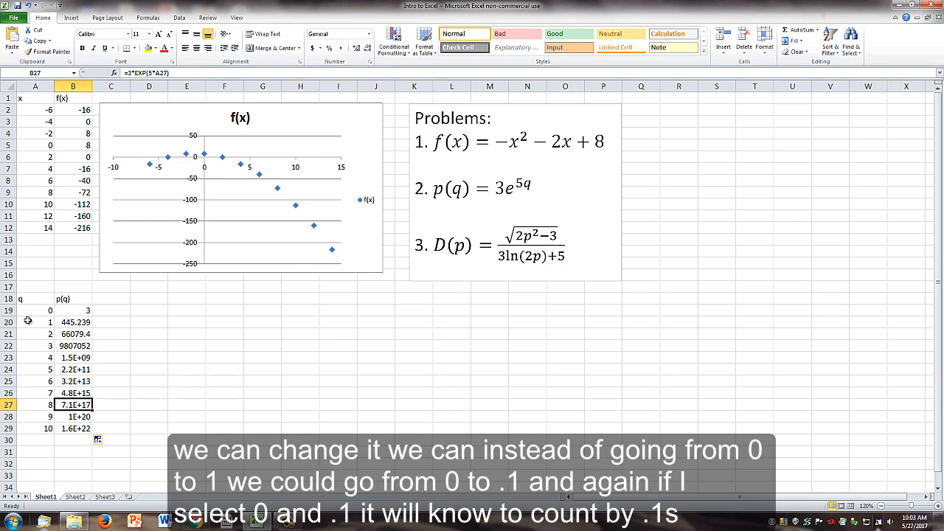
- Change the second q value in A20 to 0.1 and refill the q series by tenths down to 1 in A29
click(37, 321)
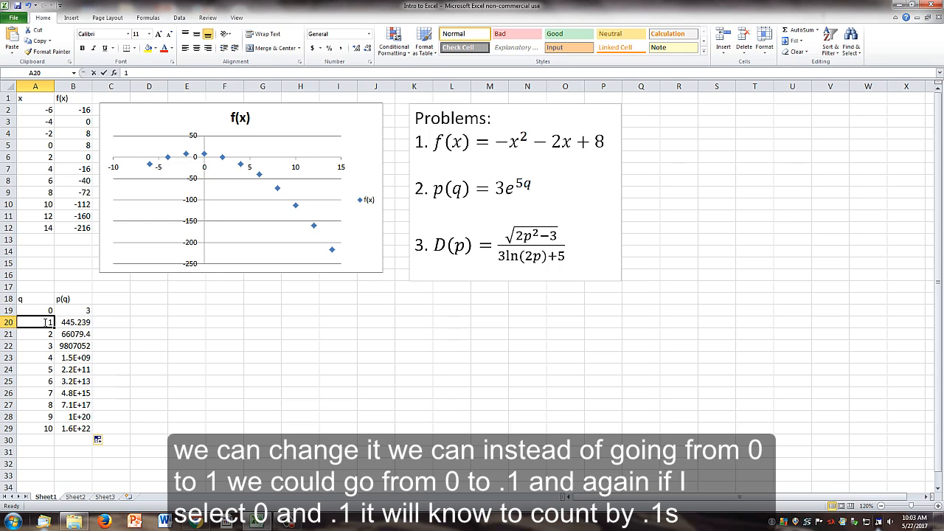
text(.1)
key(Return)
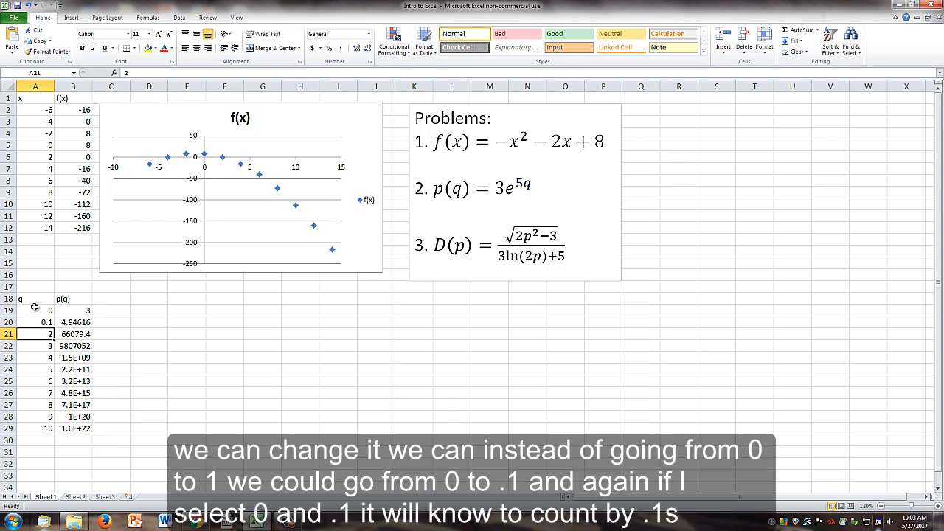
drag(33, 310, 59, 436)
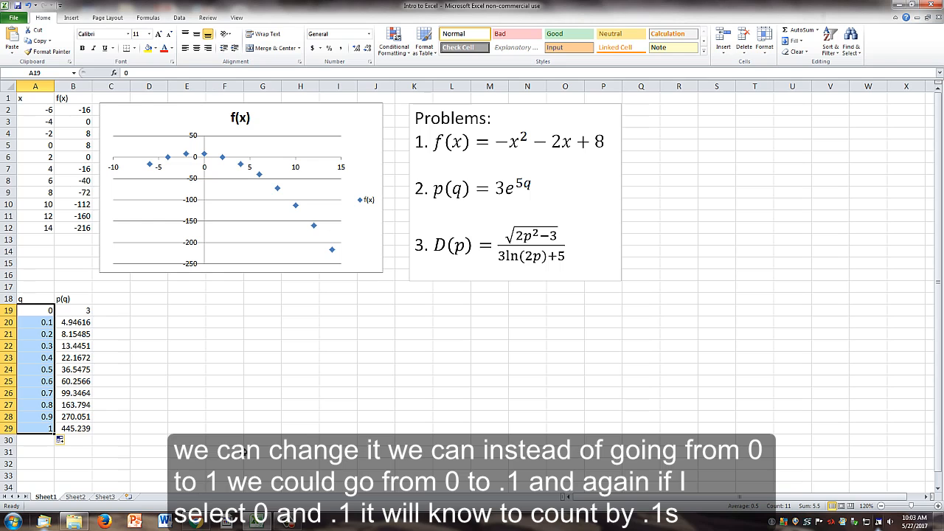
- Insert a scatter chart with markers only from the p(q) table in A18:B29 and place it below the f(x) chart
drag(33, 299, 81, 430)
click(71, 17)
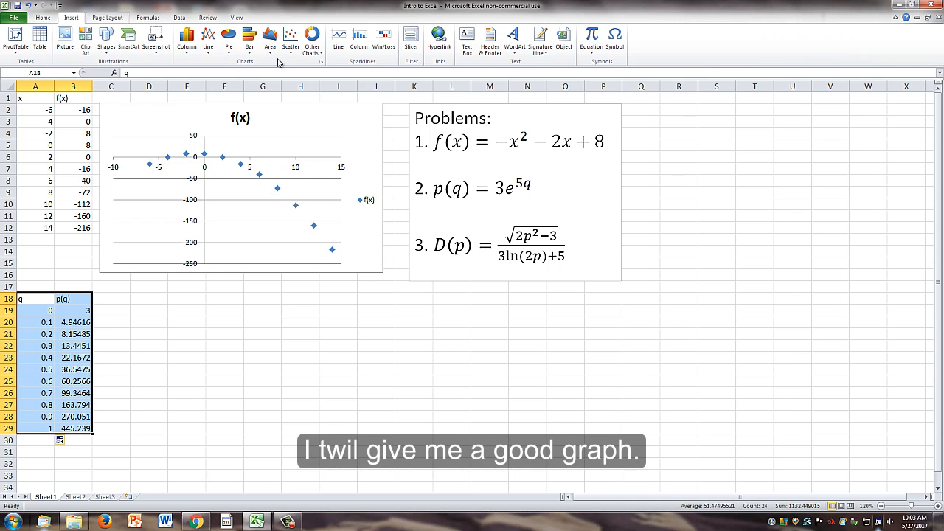
click(292, 39)
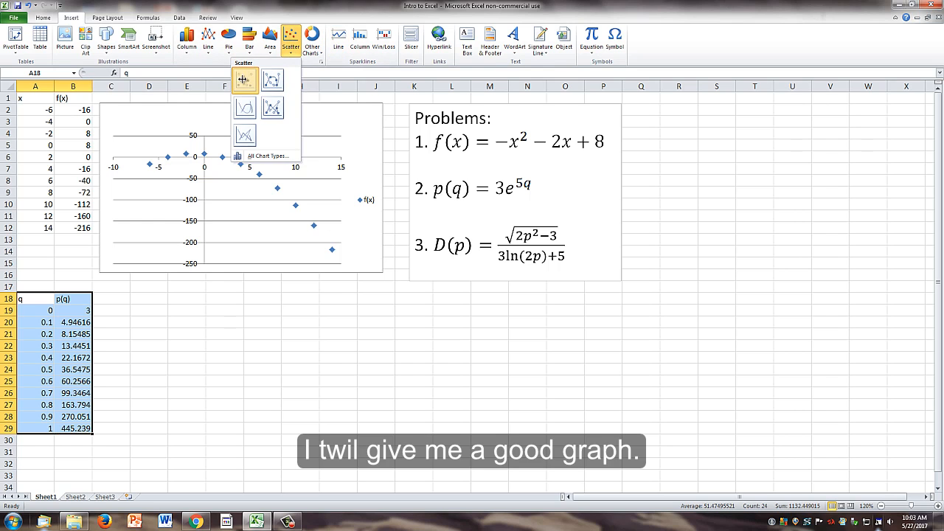
click(243, 83)
drag(379, 217, 157, 290)
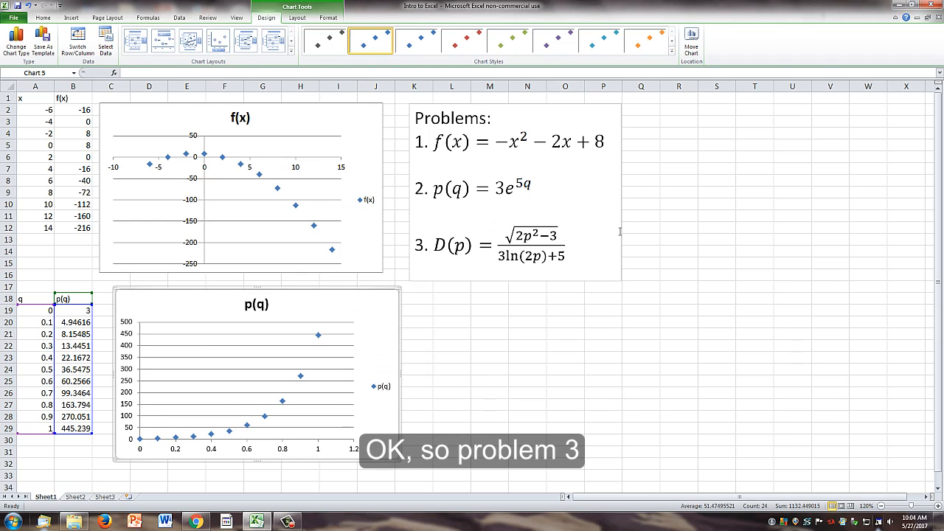
- Move the Problems text box down the sheet so it spans about rows 25 to 39 in columns K to P
click(548, 265)
click(599, 282)
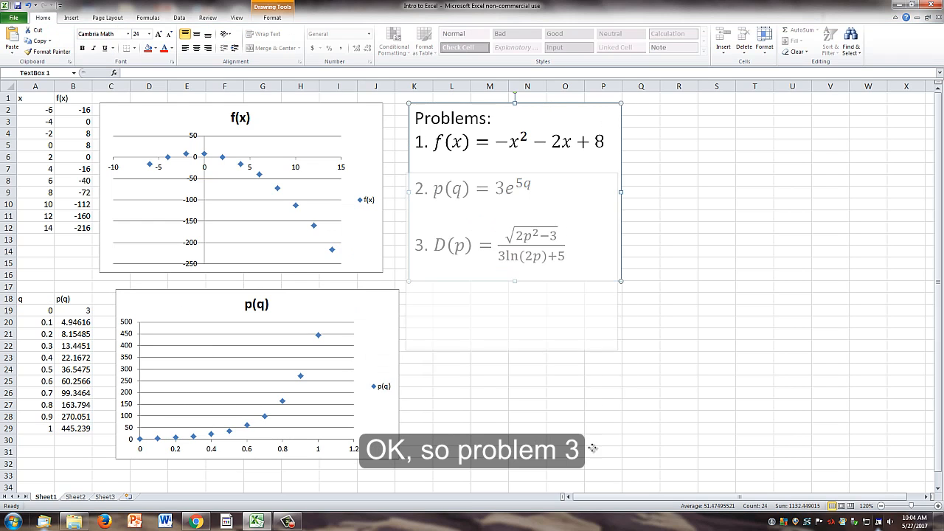
drag(599, 466, 598, 465)
scroll(591, 383, down, 6)
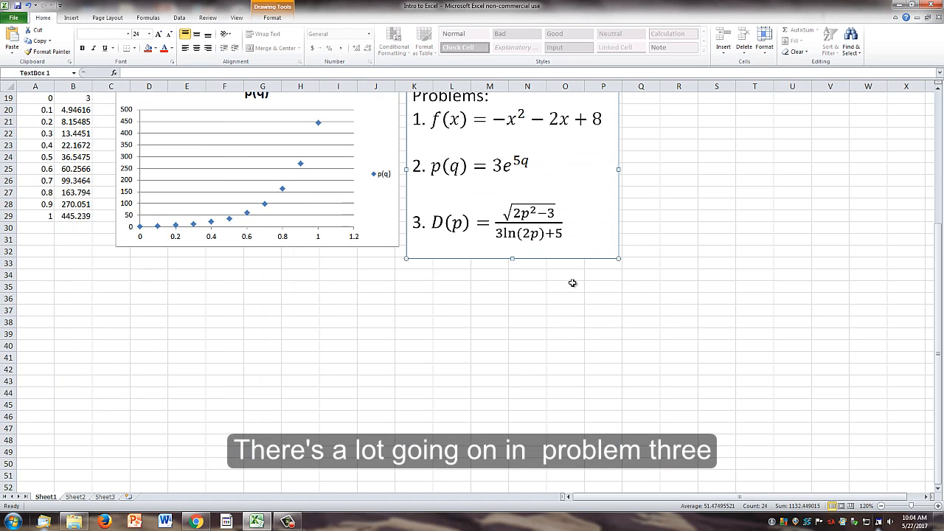
drag(573, 268, 577, 346)
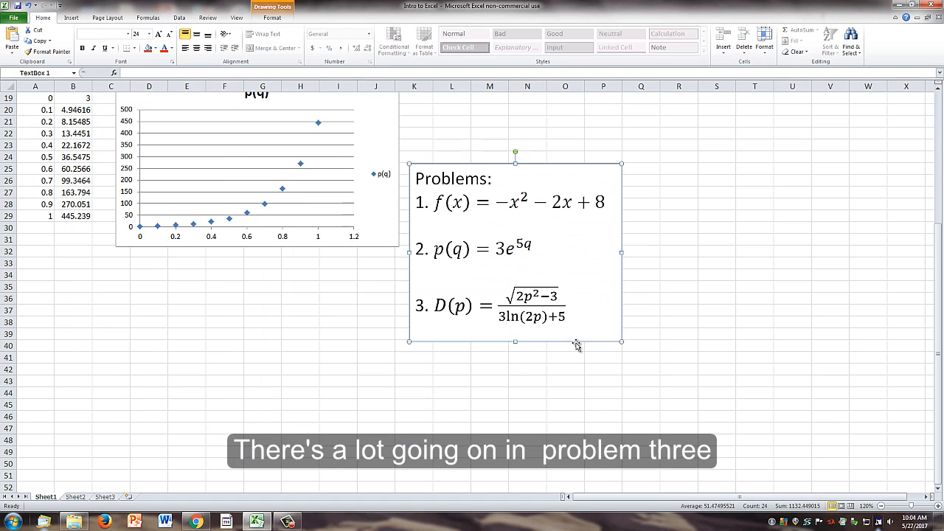
- Enter the table headers p in A33 and D(p) in B33
click(39, 266)
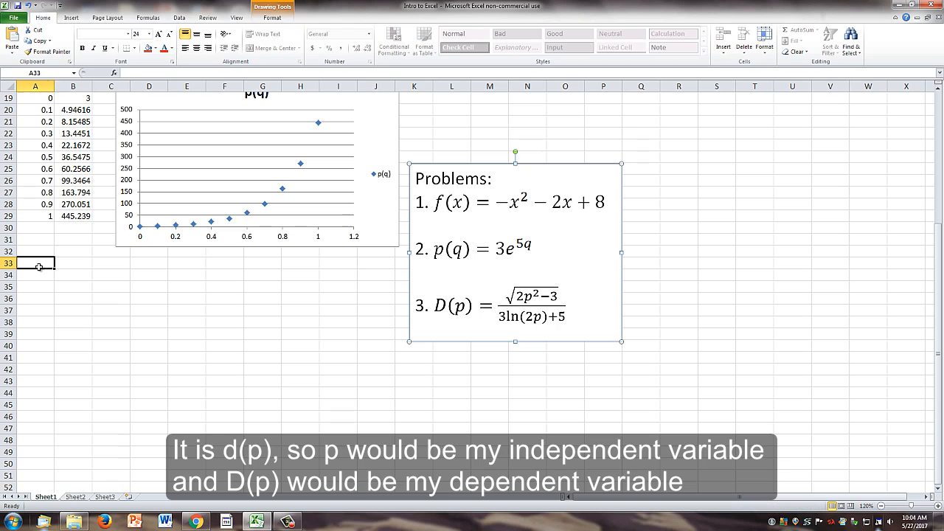
text(p)
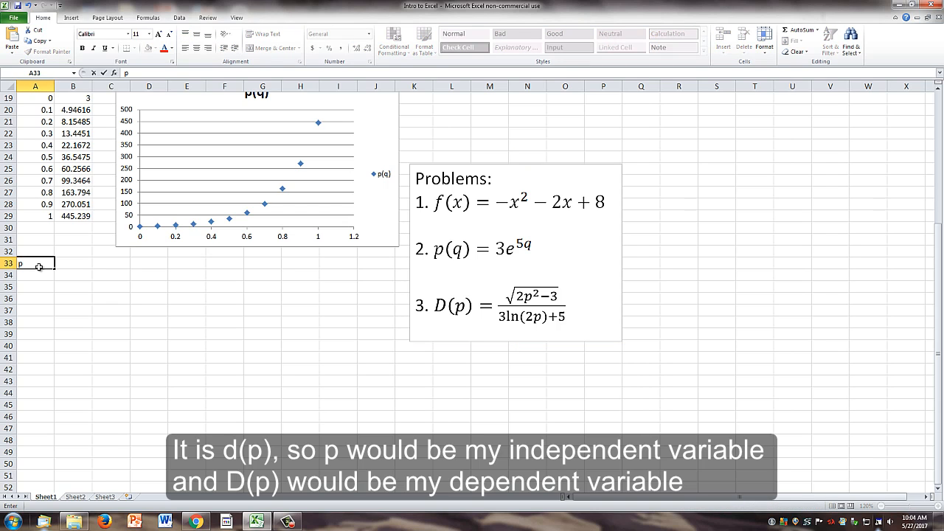
key(Tab)
text(D(p))
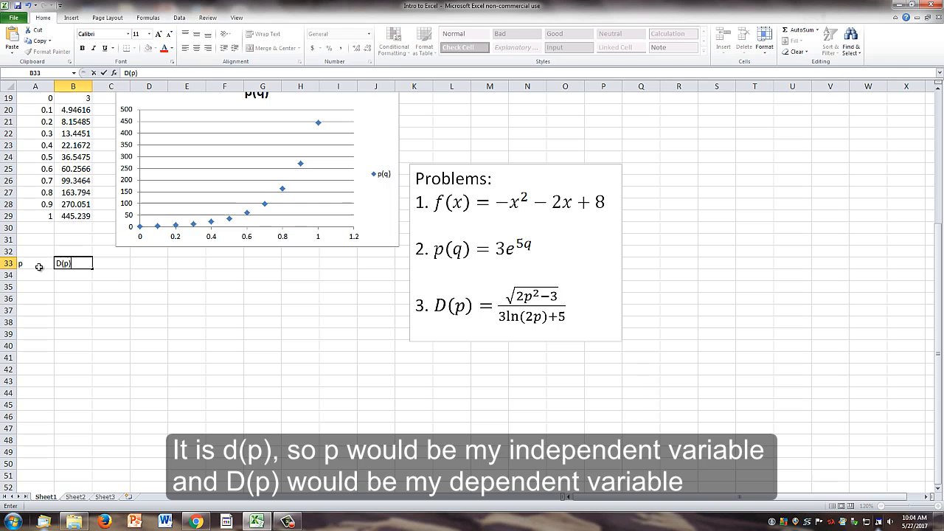
key(Return)
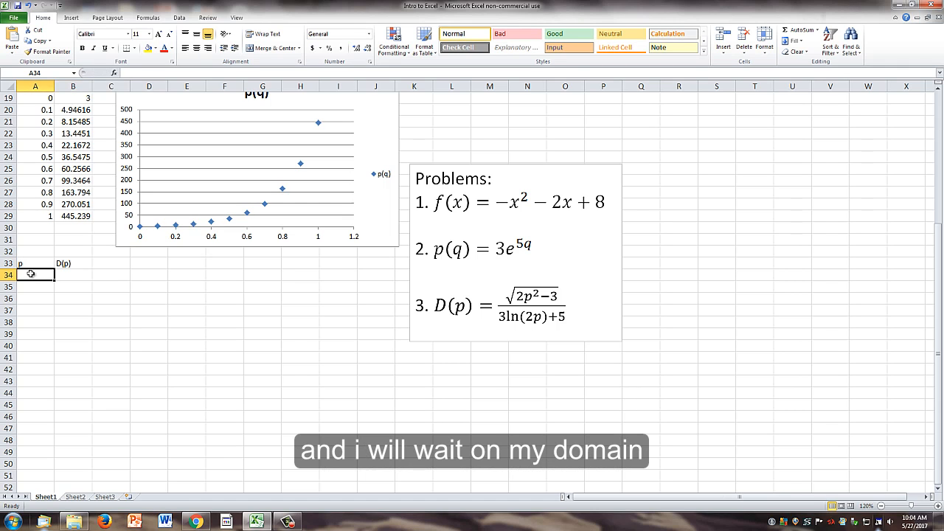
- Start the D(p) formula in B34 with the numerator =sqrt(2*A34^2-3), referencing the p value cell
click(77, 275)
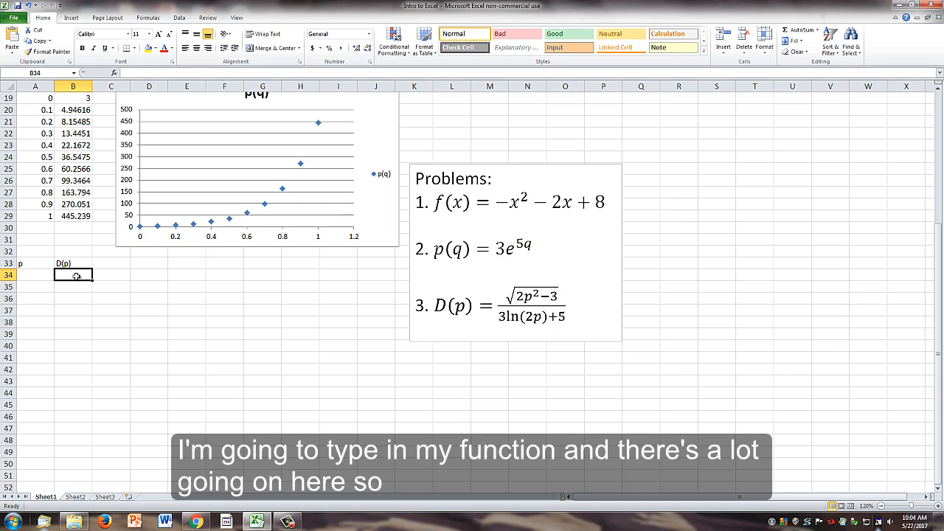
text(=)
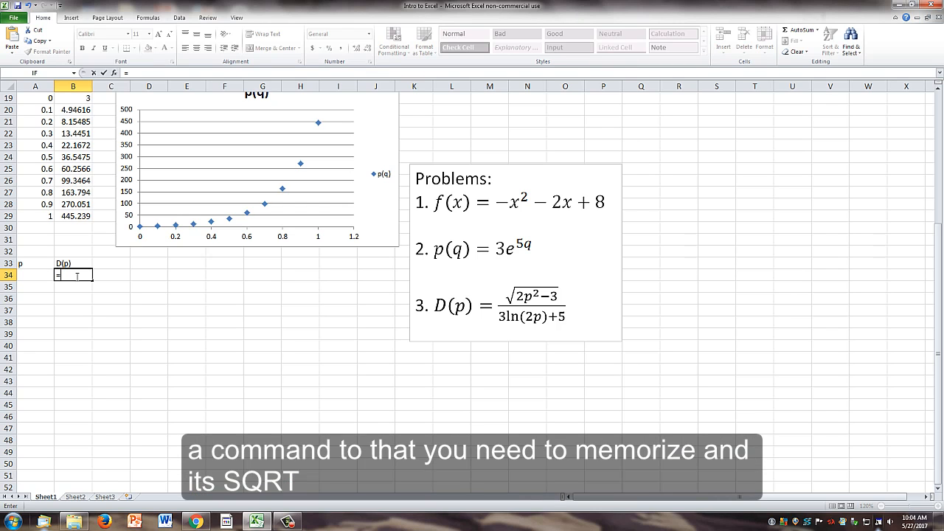
text(sqrt)
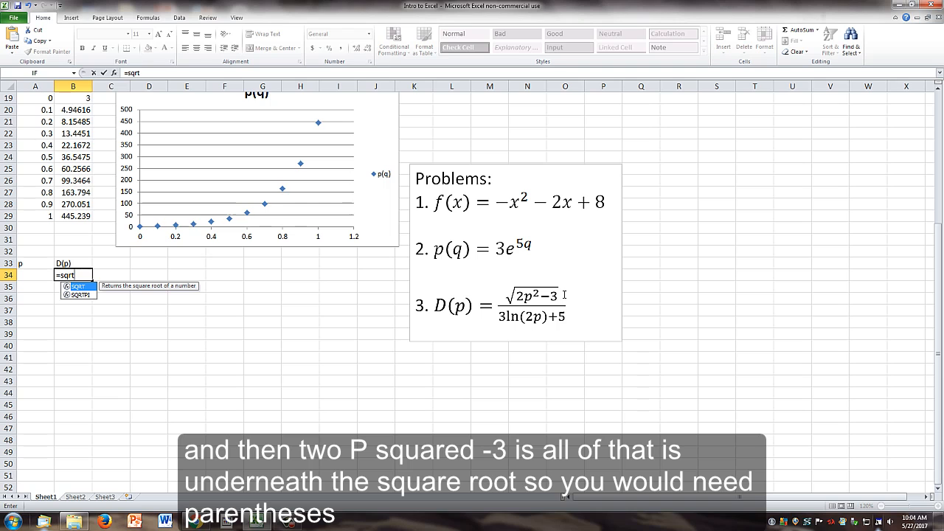
text(()
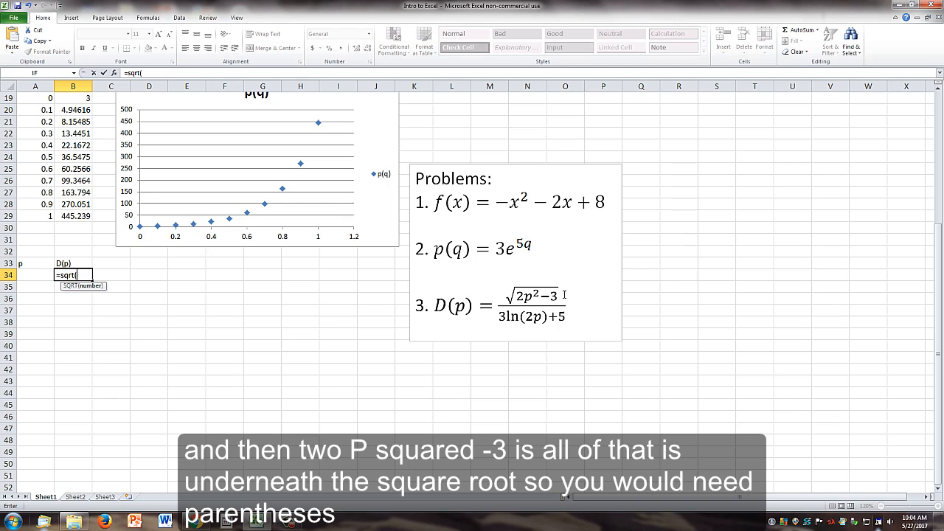
text(2*)
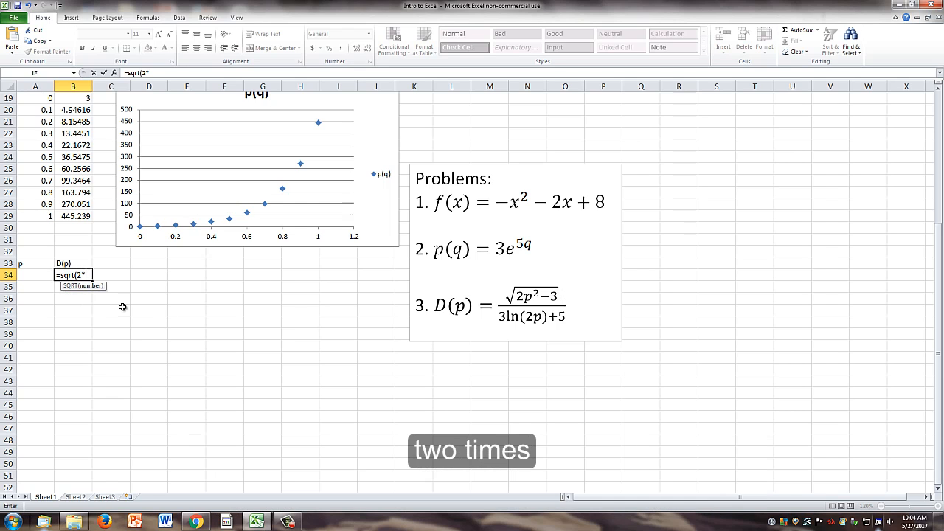
click(39, 273)
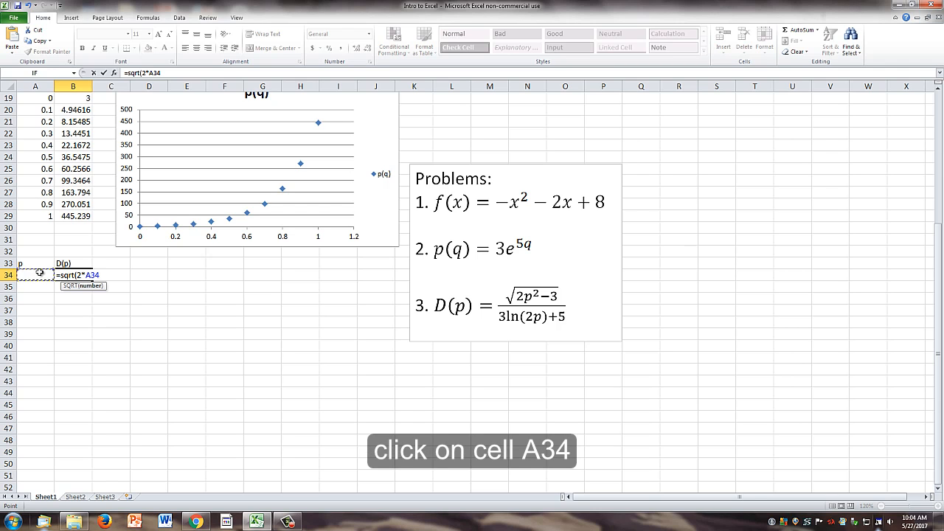
text(^)
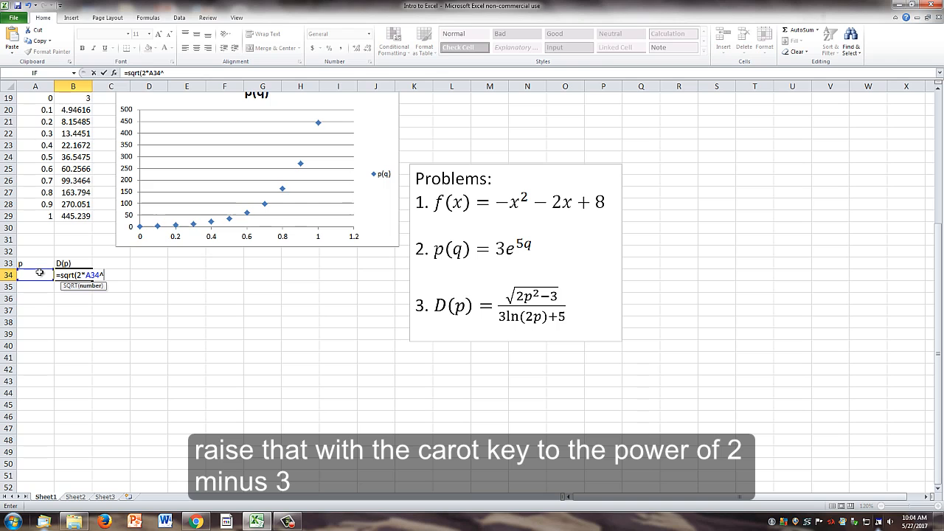
text(2-3))
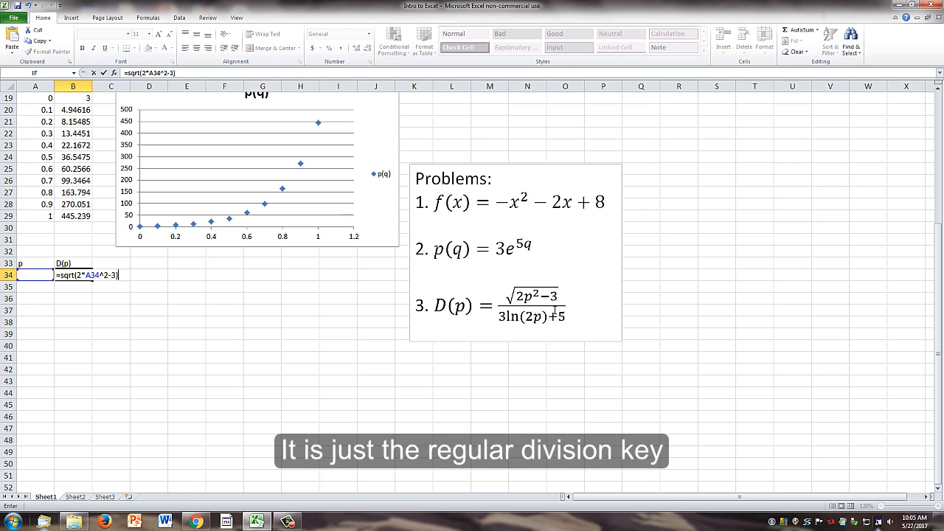
- Complete the B34 formula by dividing by the parenthesised denominator (3*ln(2*A34)+5) and enter it
text(/)
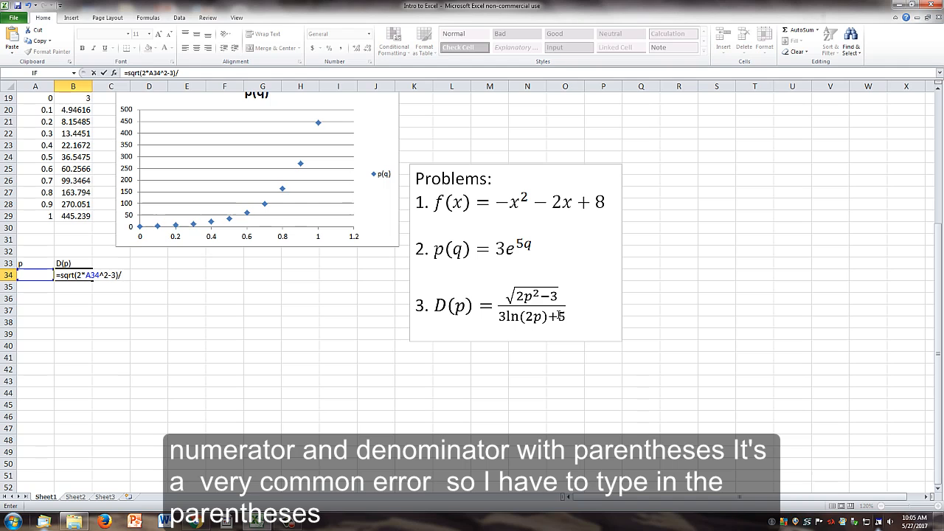
text(()
text(3)
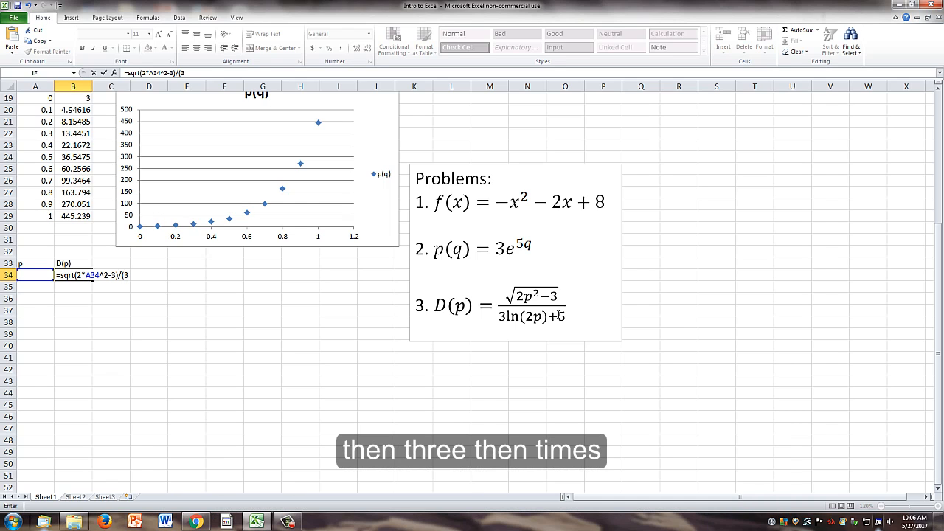
text(*)
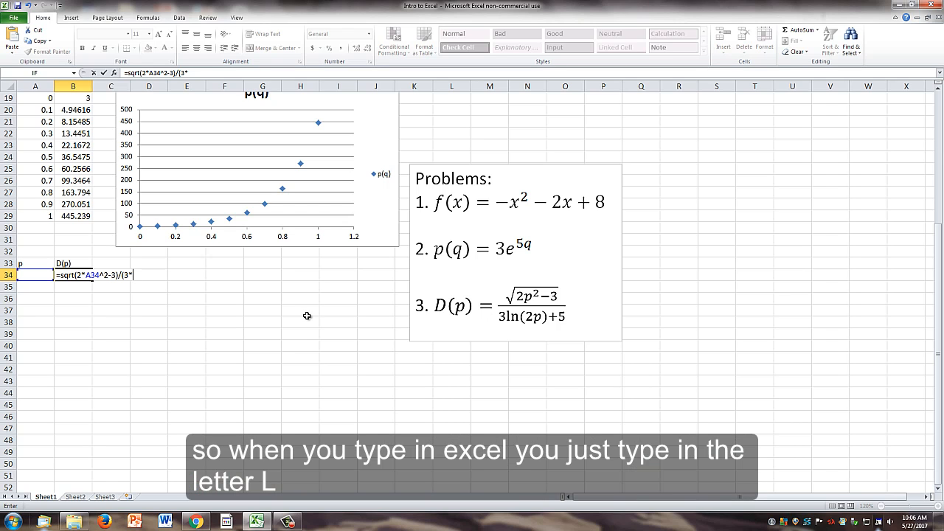
text(l)
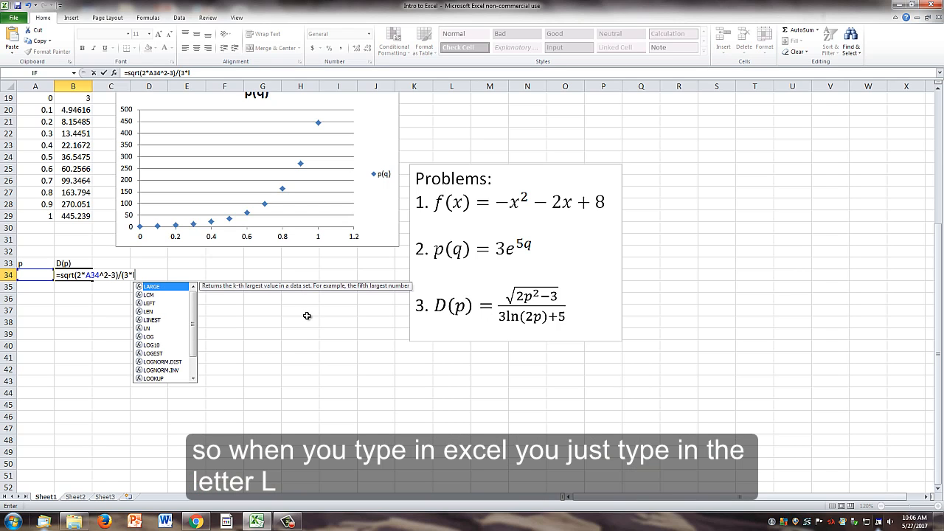
text(n)
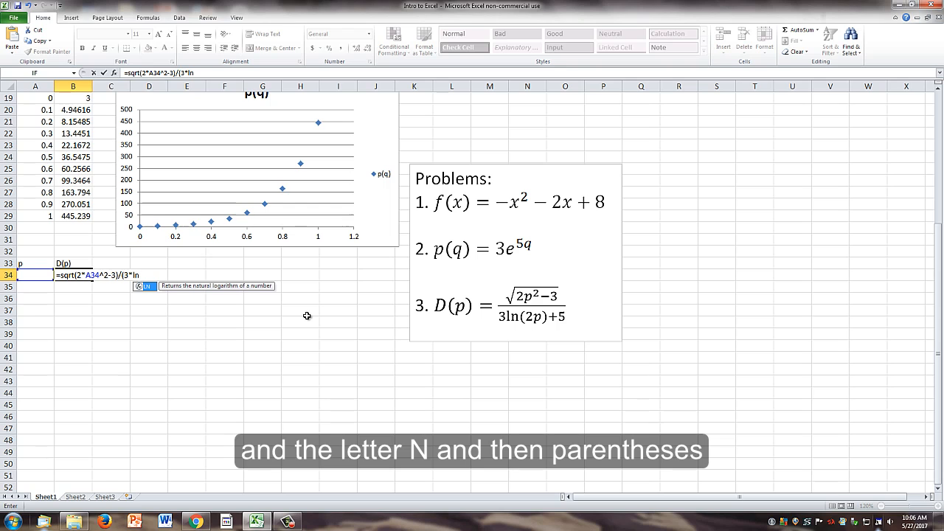
text(()
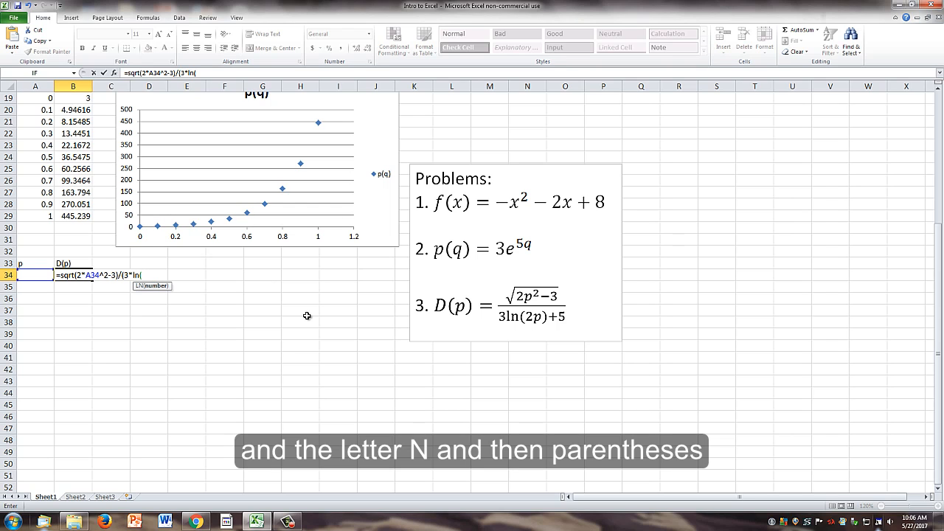
text(2*)
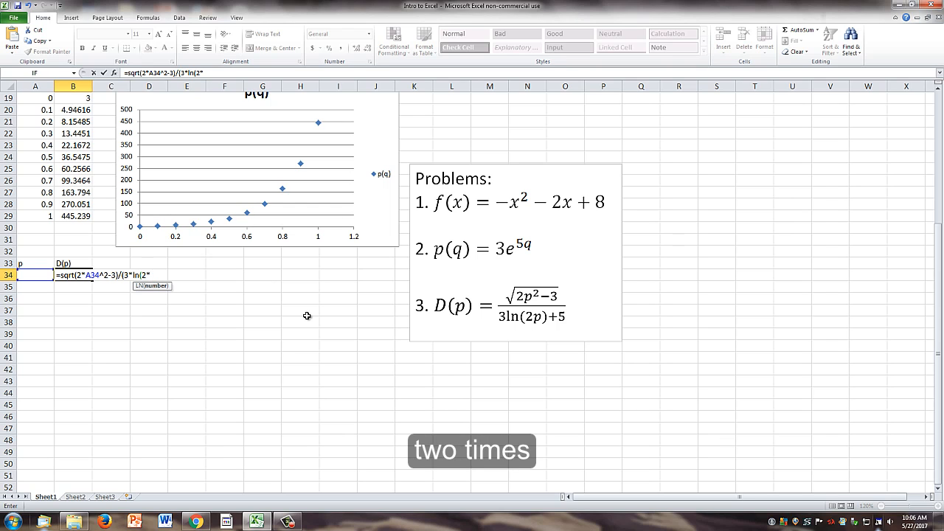
click(38, 275)
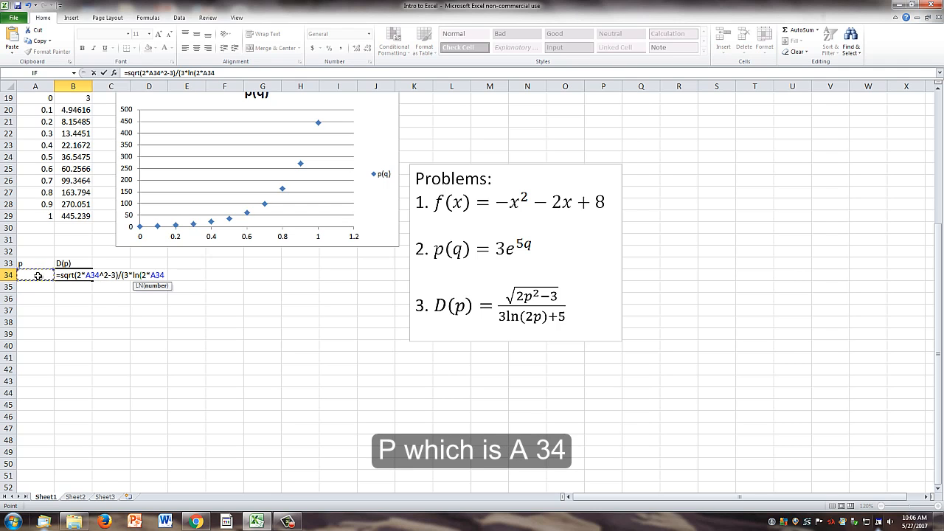
text())
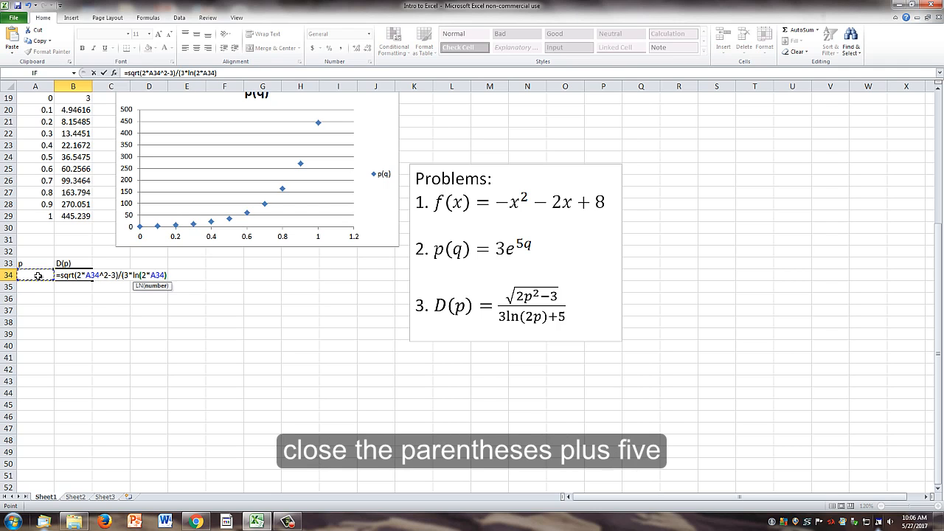
text()+5)
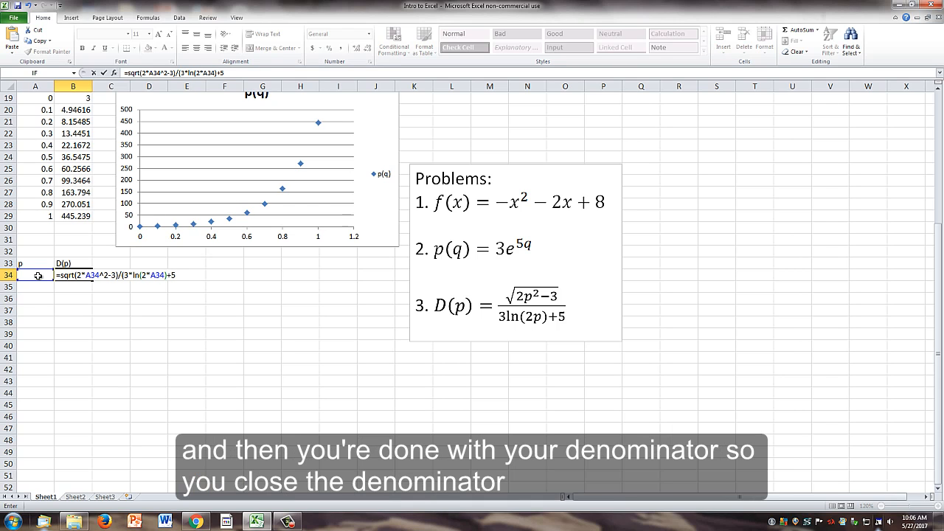
text())
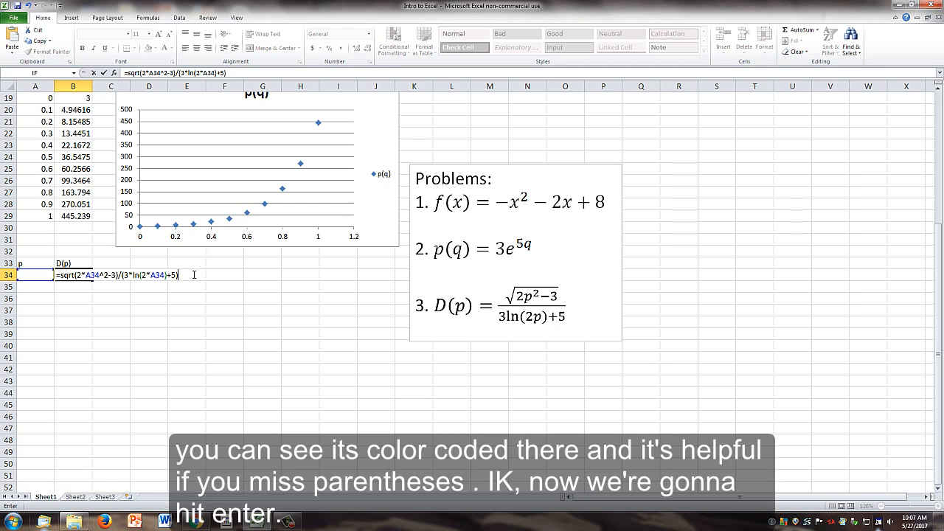
key(Return)
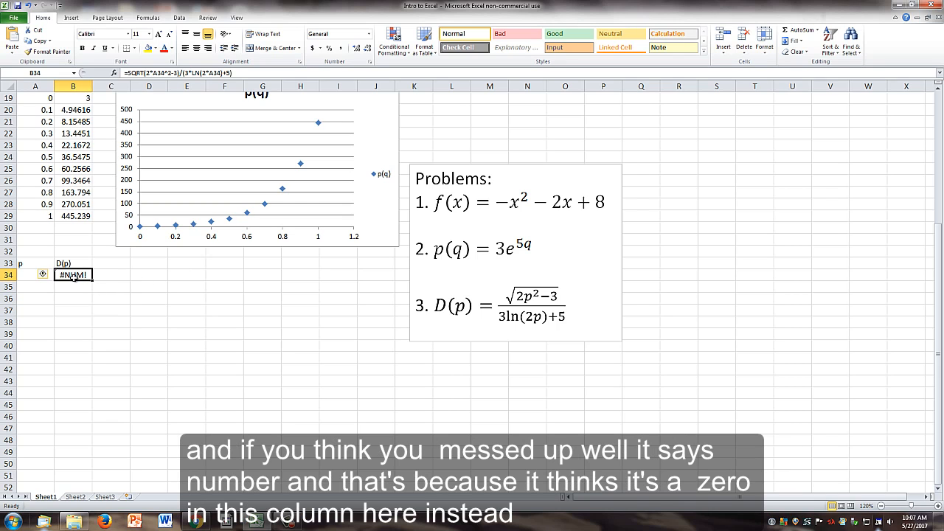
- Try 1 as the first p value in A34 and check the D(p) cell B34
click(22, 275)
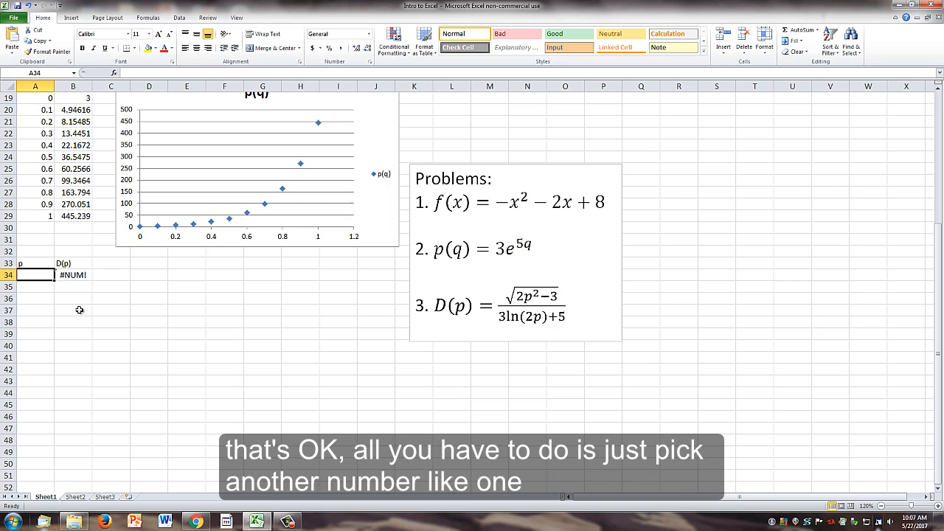
text(1)
key(Return)
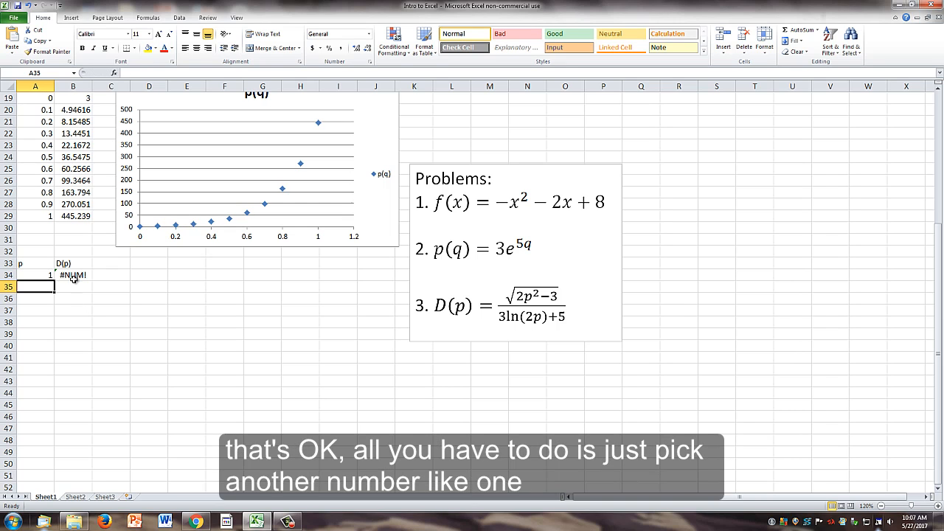
click(76, 274)
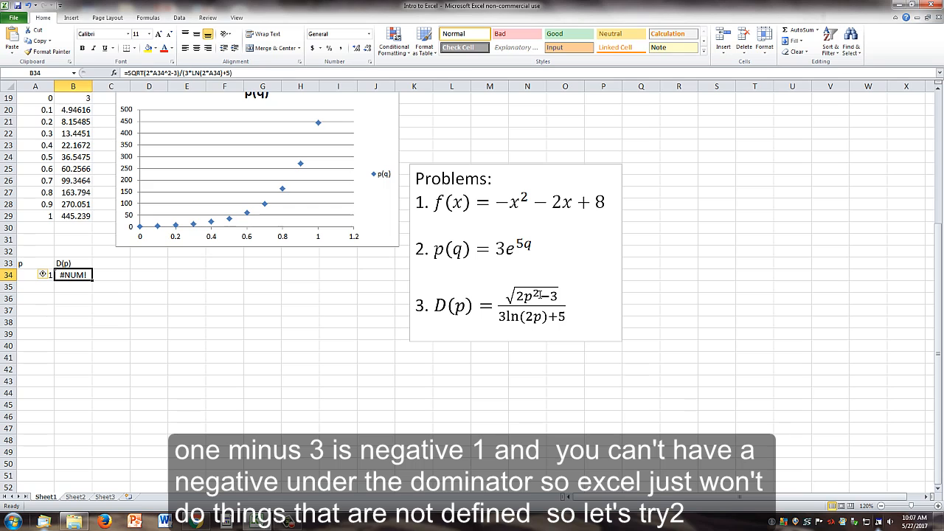
- Set the first p value in A34 to 2 and fill the p series and D(p) formula together down to row 48
click(24, 274)
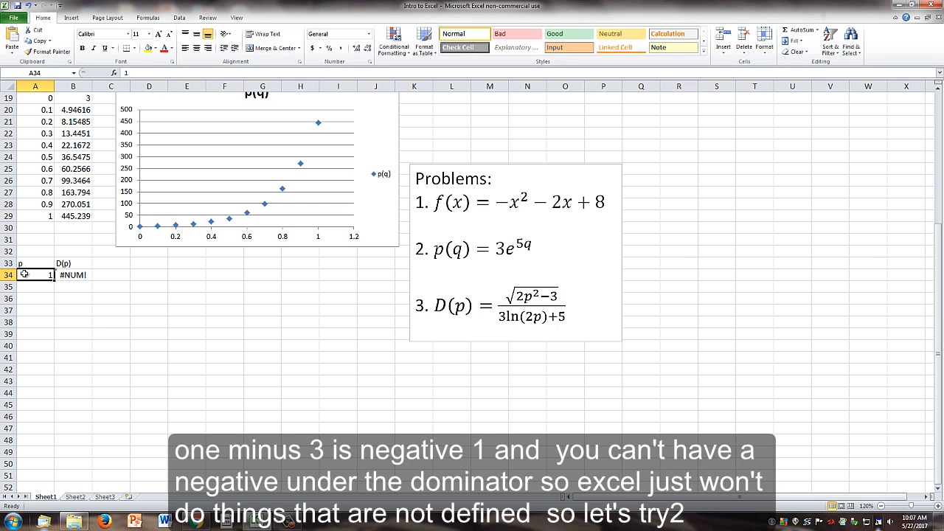
text(2)
key(Return)
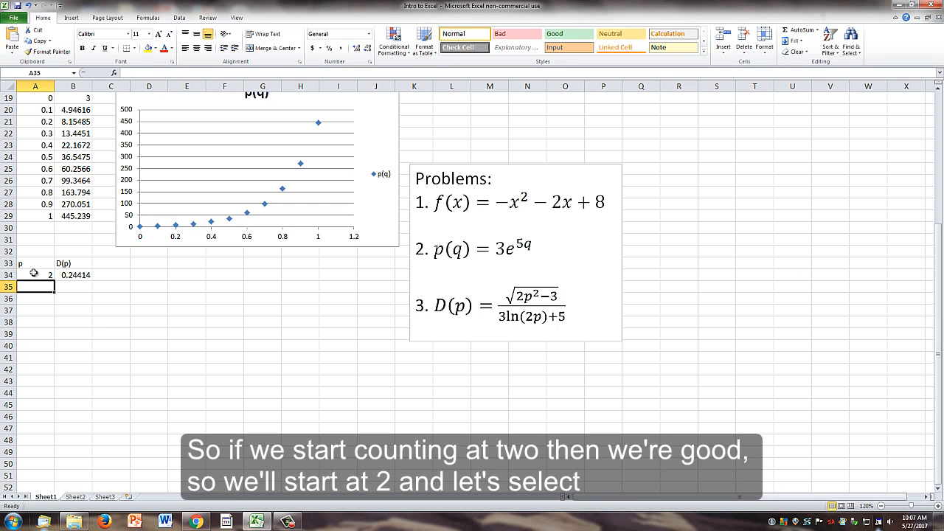
click(33, 273)
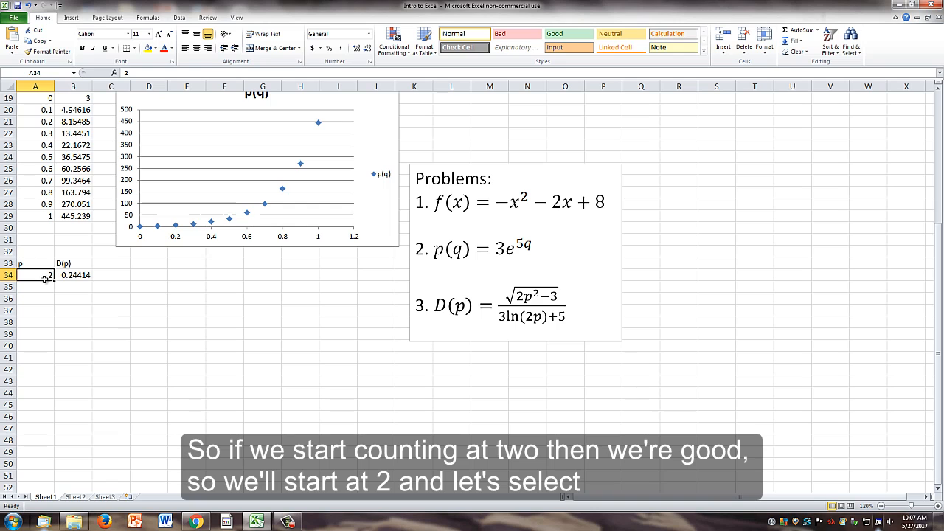
drag(35, 276, 87, 280)
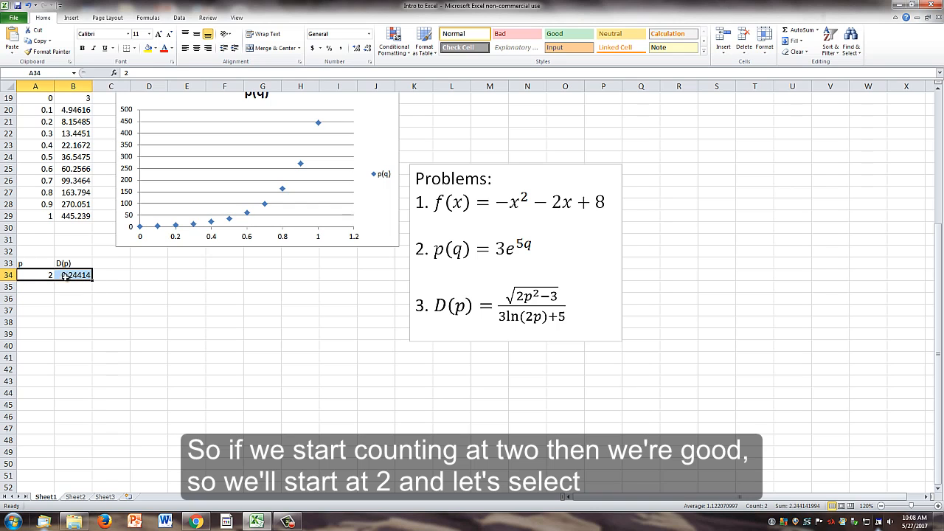
drag(92, 281, 85, 442)
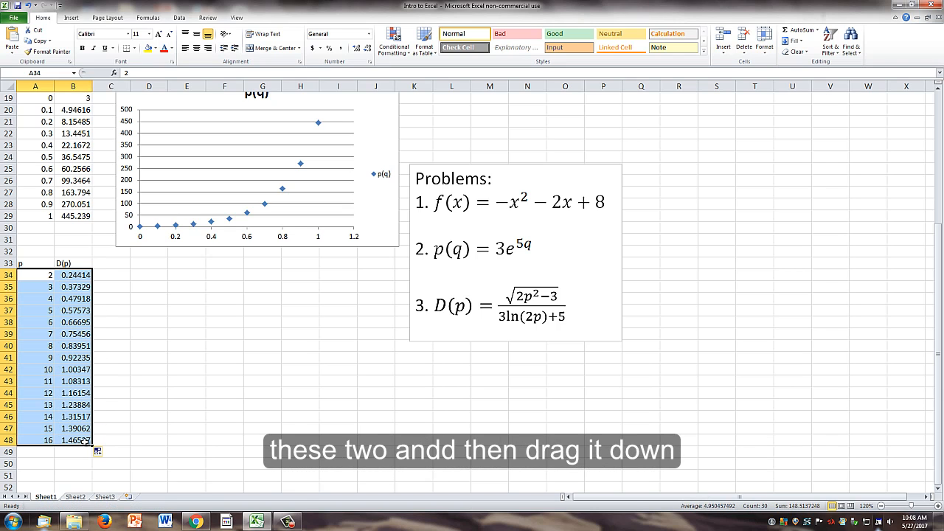
- Insert a markers-only scatter chart of the p and D(p) data in A33:B48 and place it beside its table, below the p(q) chart
drag(23, 264, 88, 440)
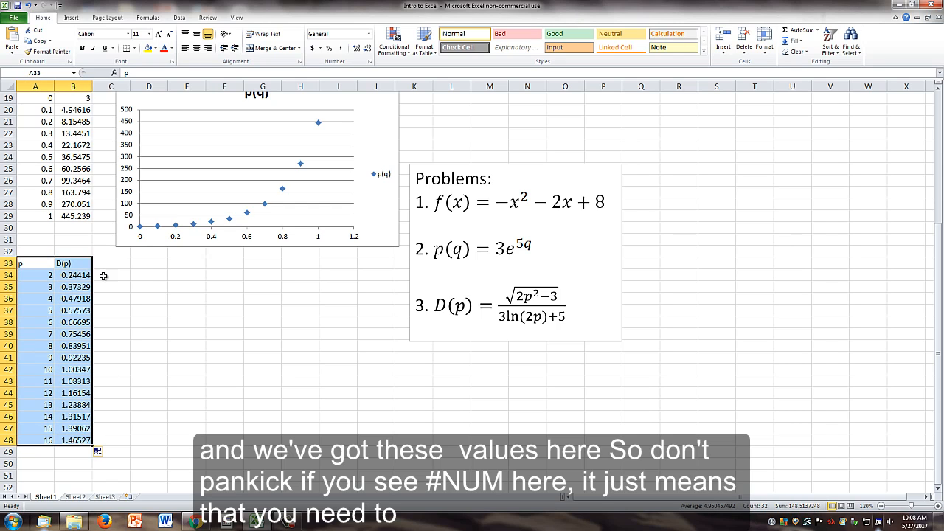
click(32, 279)
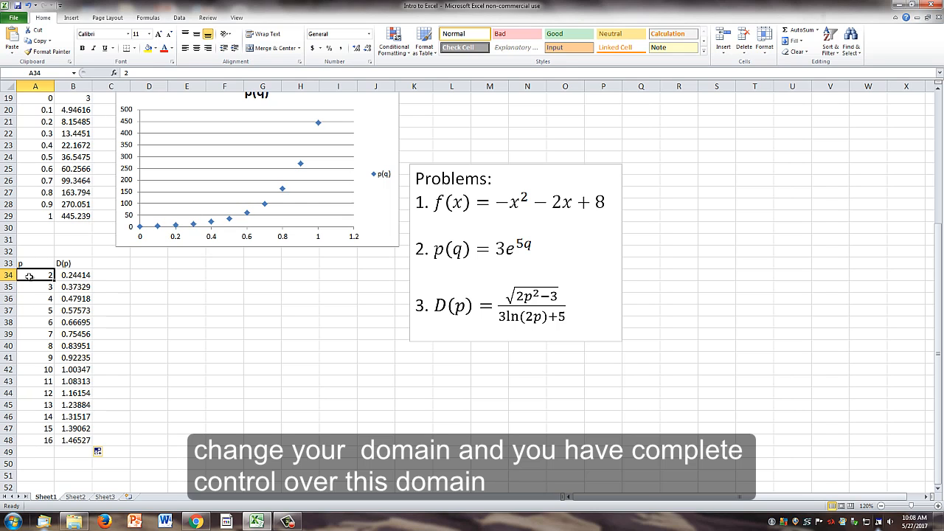
drag(30, 263, 77, 277)
click(50, 300)
drag(84, 322, 85, 441)
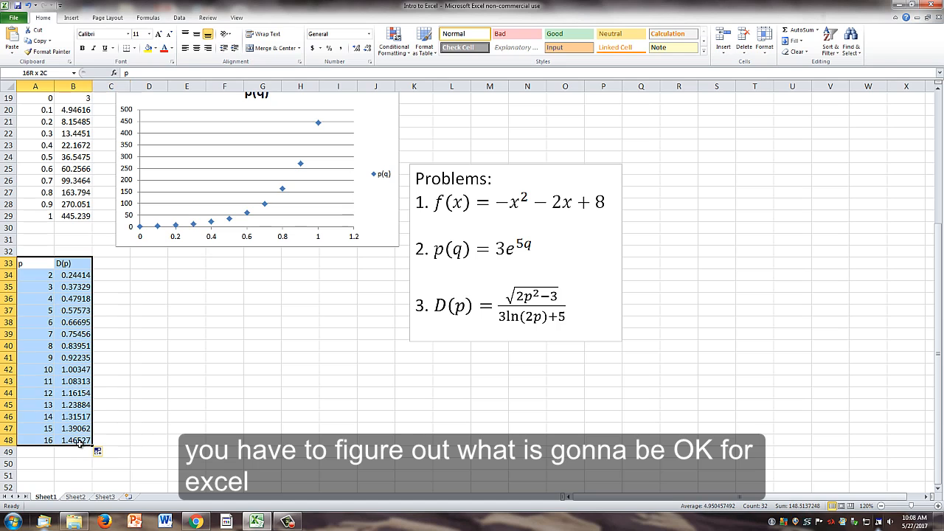
click(71, 18)
click(291, 46)
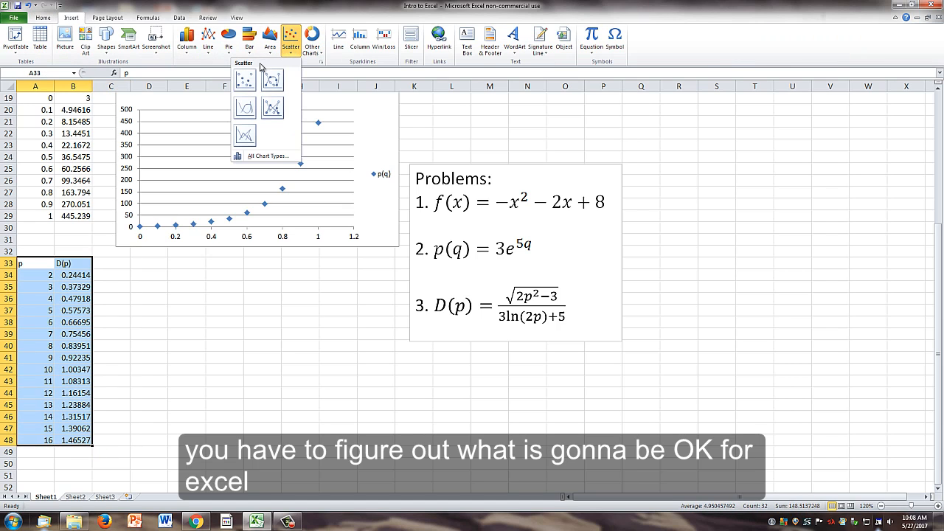
click(244, 80)
drag(398, 215, 166, 274)
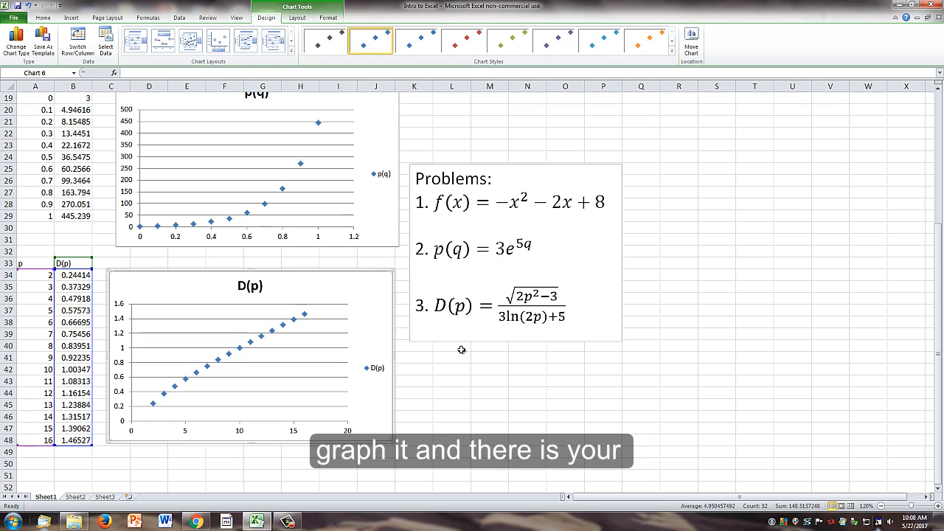
click(288, 522)
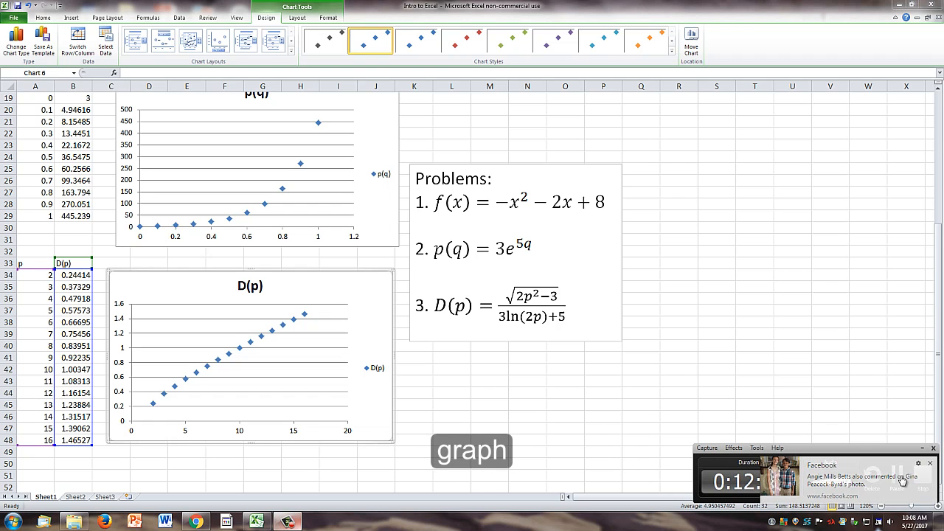
click(848, 481)
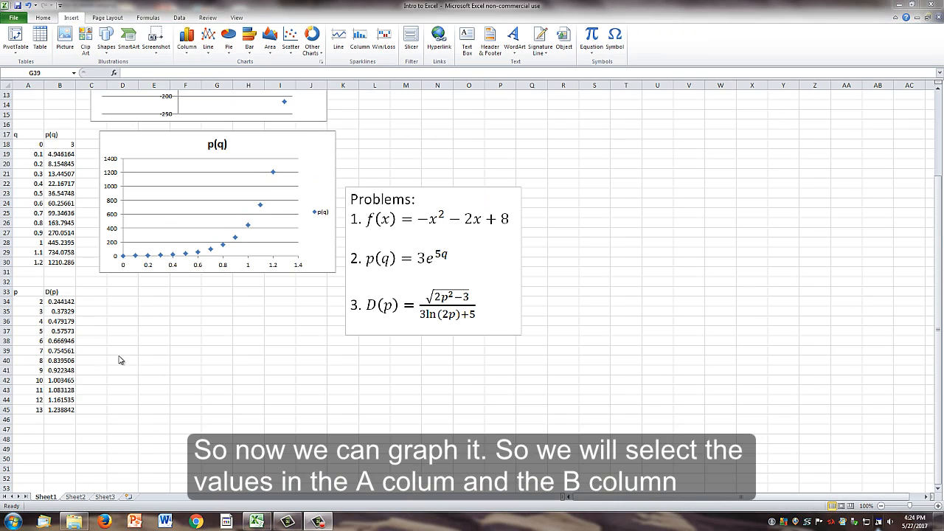
- Chart A33:B45 as a scatter with only markers, move the D(p) chart beside its table below the p(q) chart, and deselect it
click(25, 294)
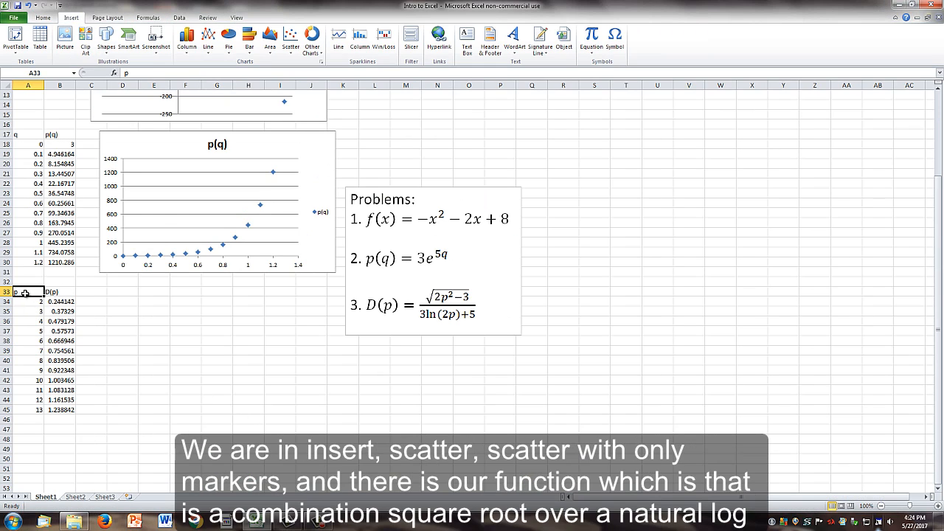
drag(25, 293, 73, 408)
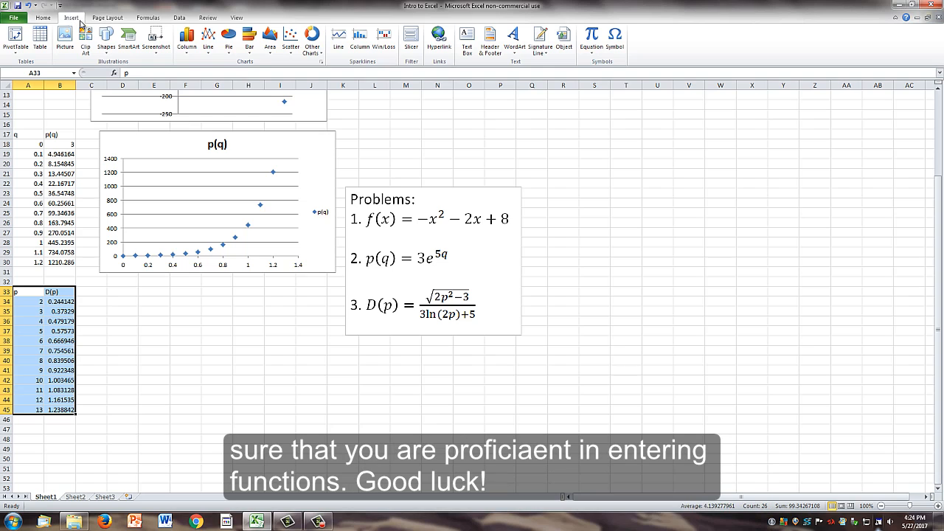
click(292, 40)
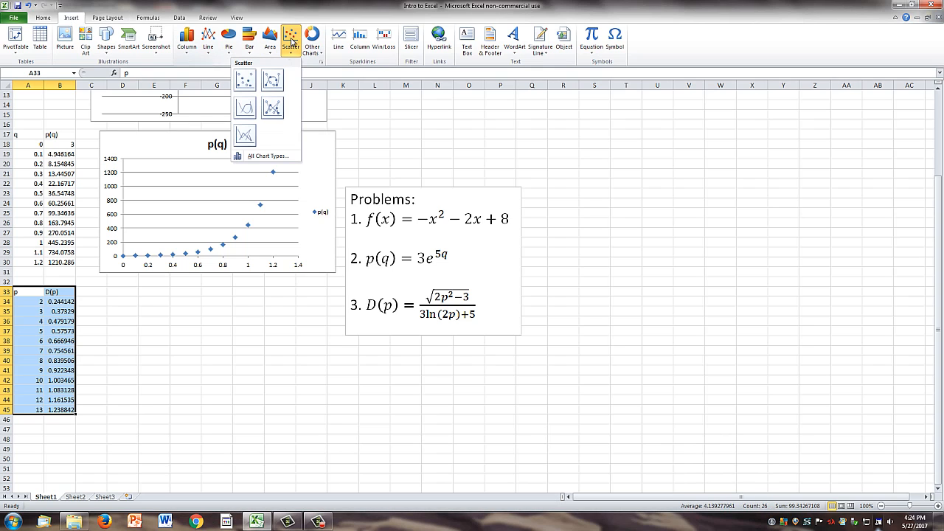
click(248, 83)
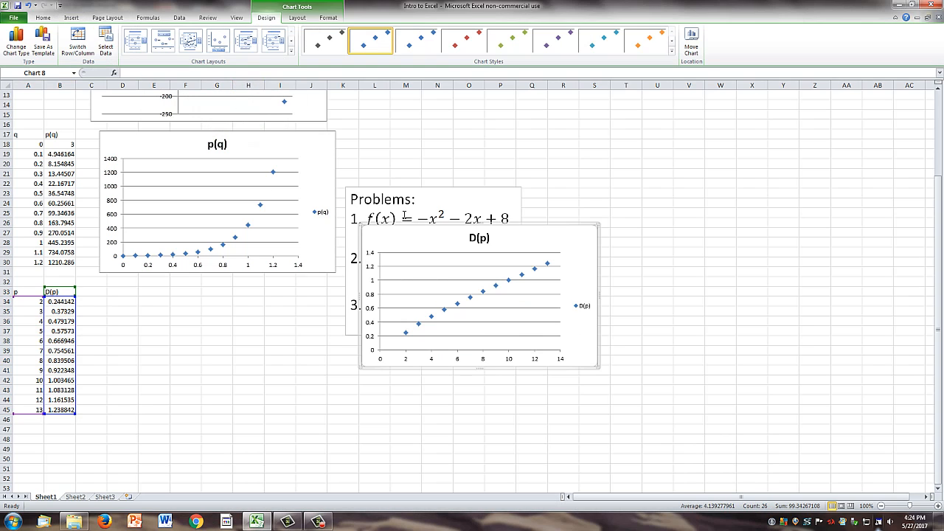
drag(430, 229, 156, 289)
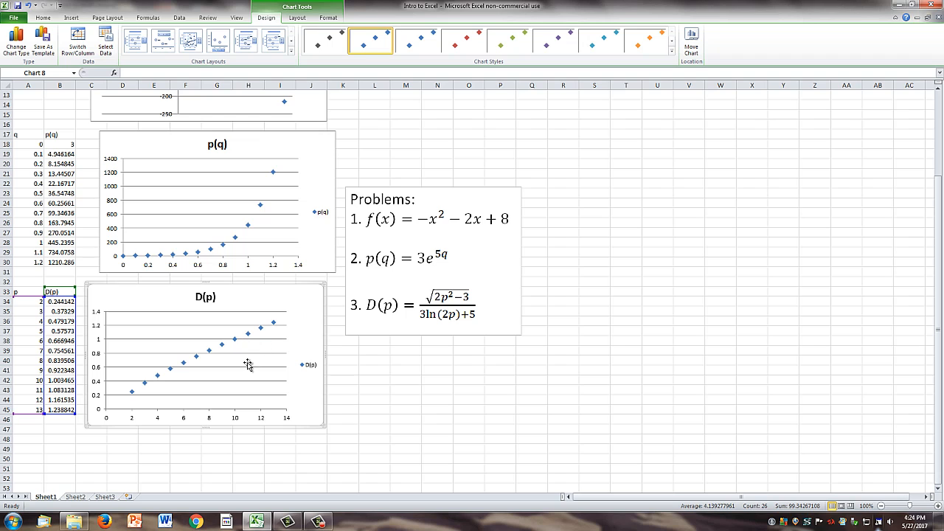
click(222, 459)
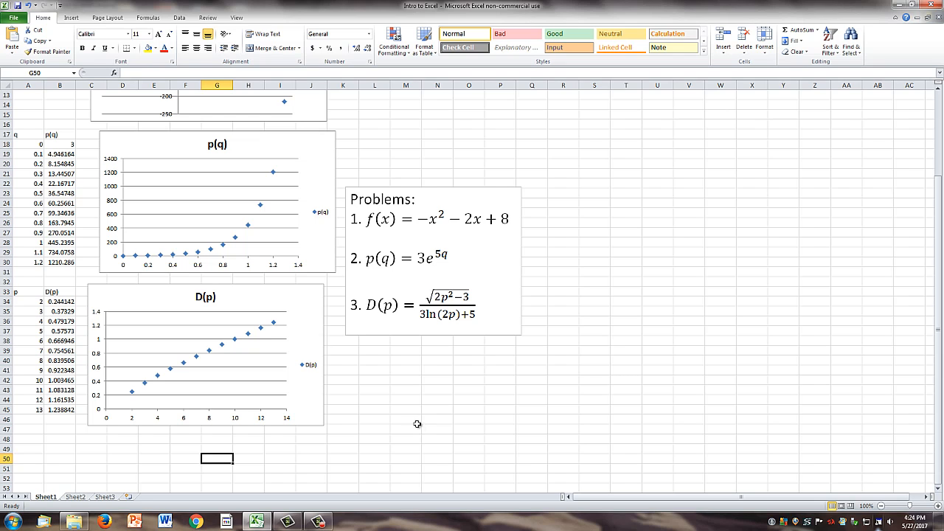
click(318, 522)
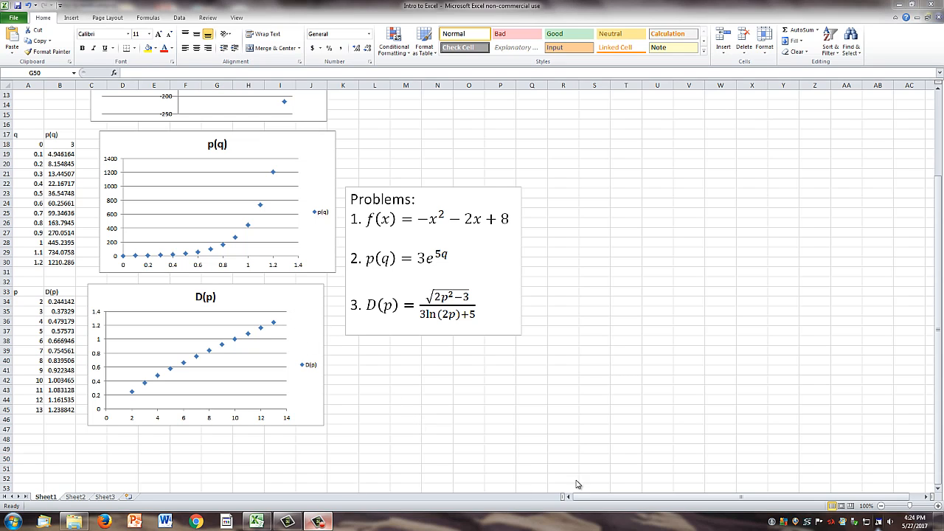